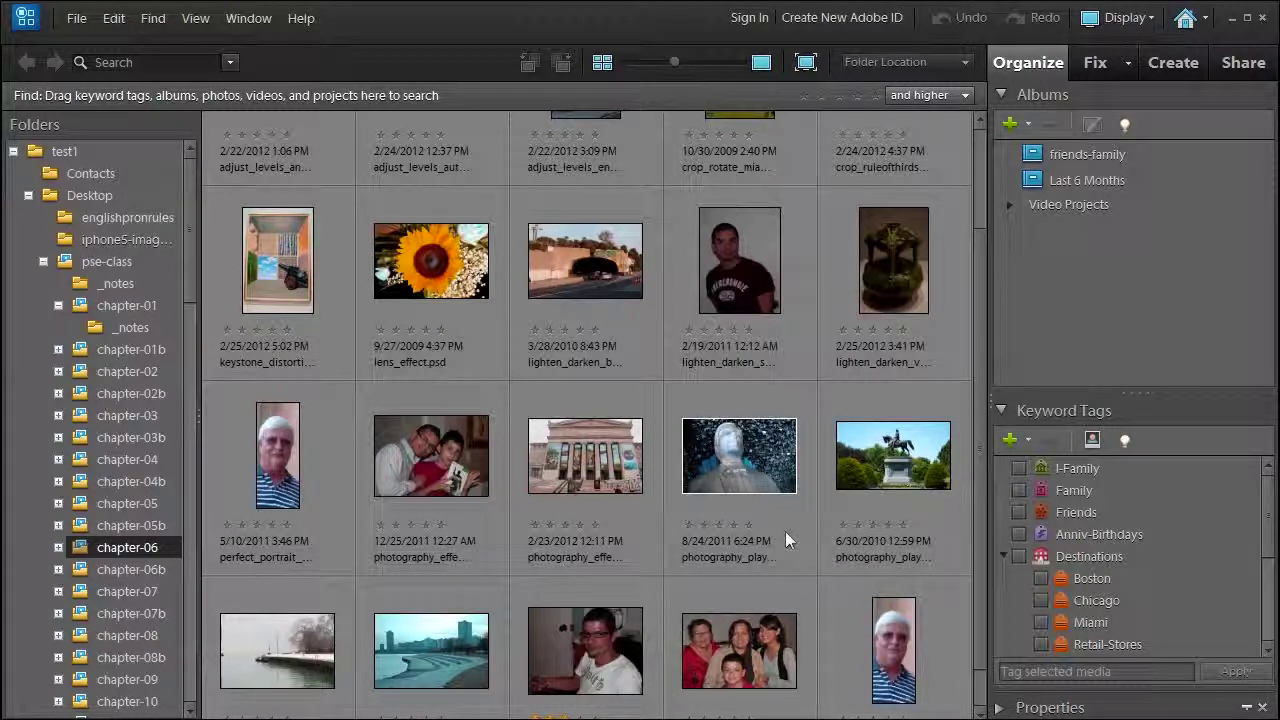
# Select the equestrian statue photo and its neighbour in the Organizer and send them to the Editor.
pyautogui.moveTo(781, 524); pyautogui.dragTo(882, 458)
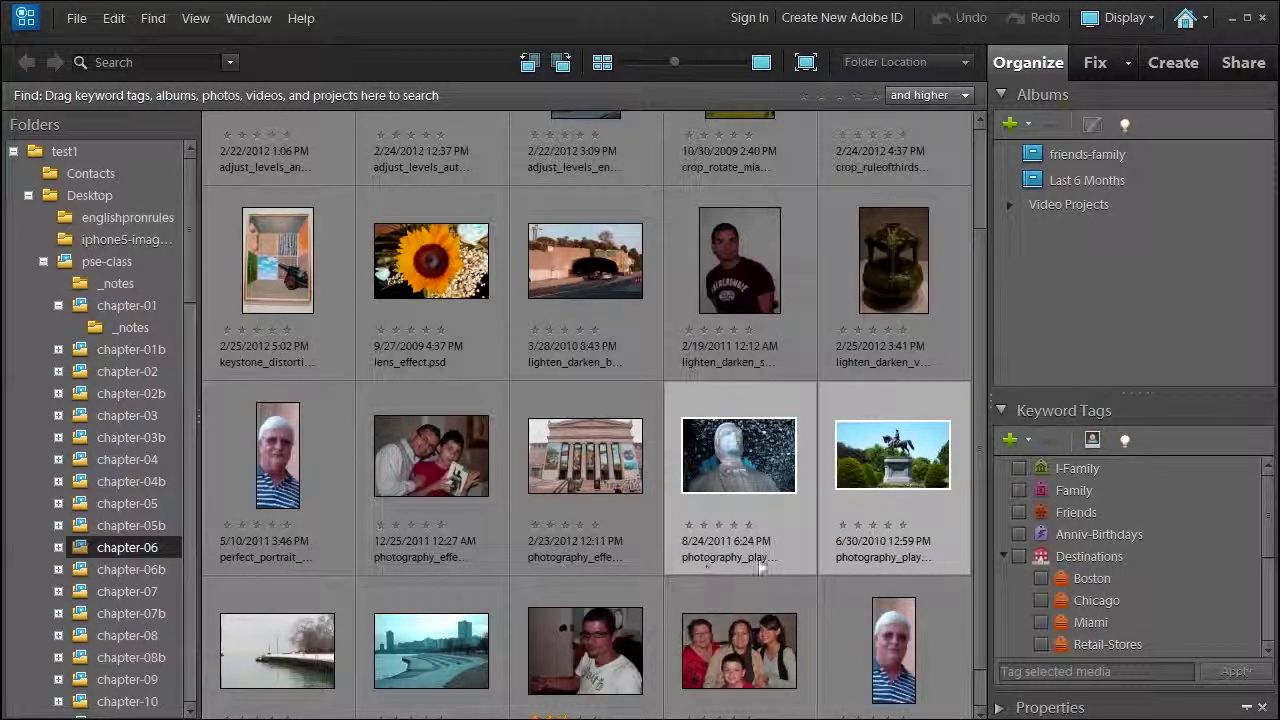
pyautogui.rightClick(730, 466)
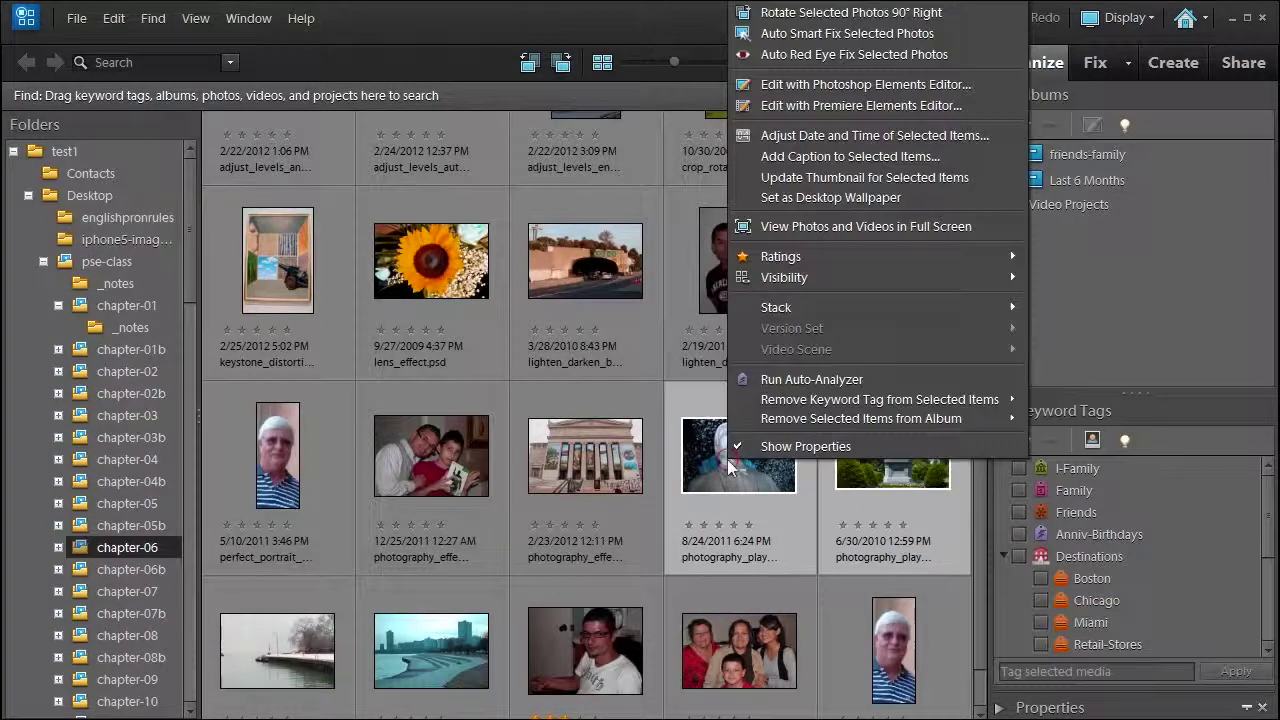
# Bring the statue photo forward and start the Guided Out Of Bounds effect from Photo Play.
pyautogui.click(779, 85)
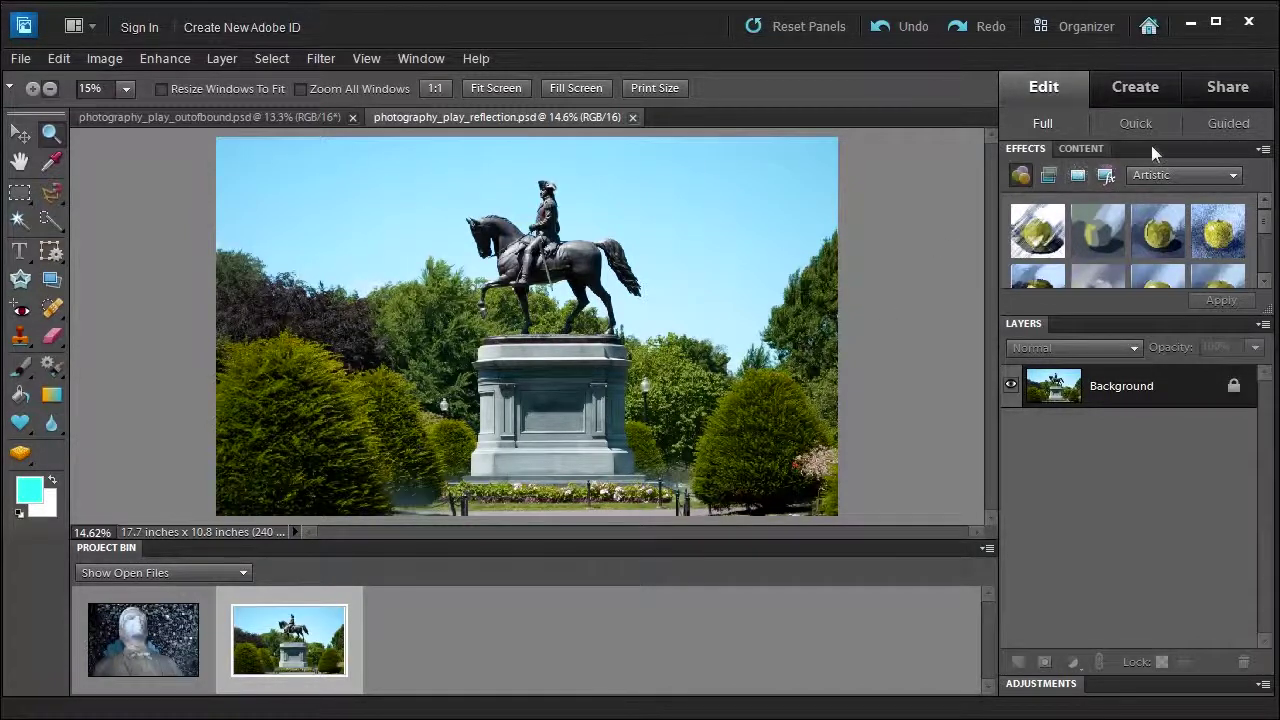
pyautogui.click(1221, 124)
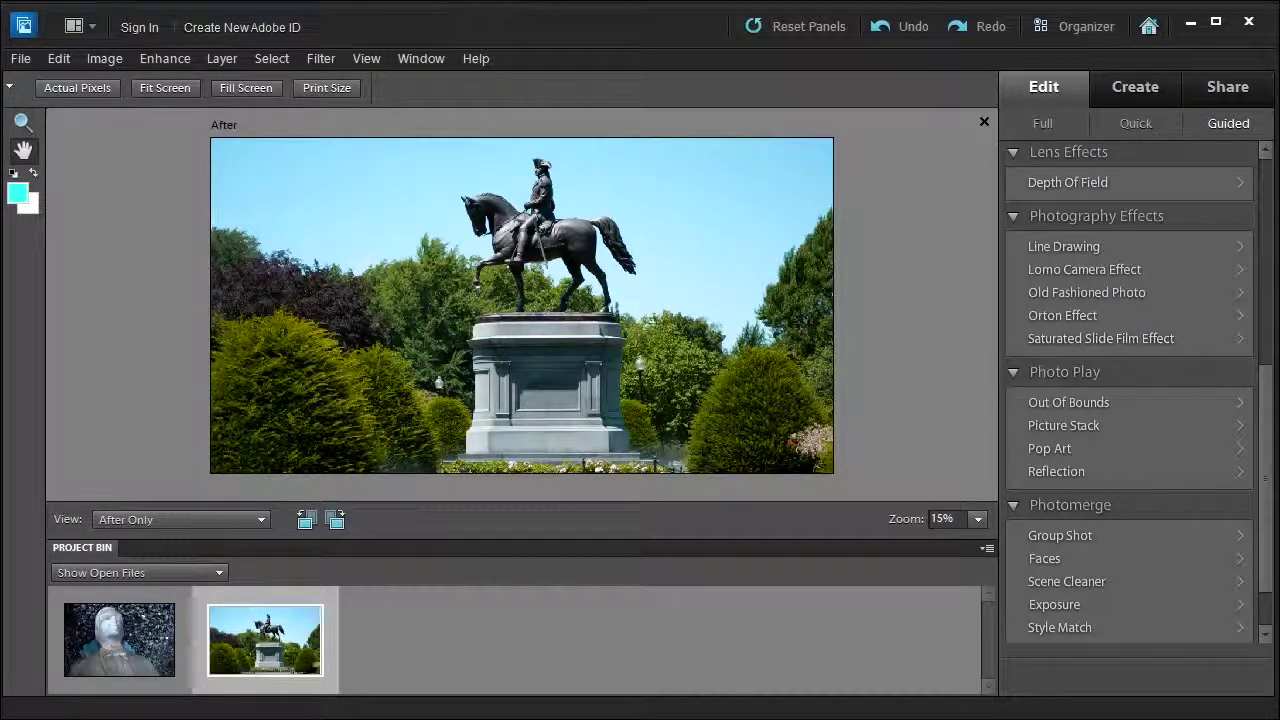
pyautogui.click(1029, 403)
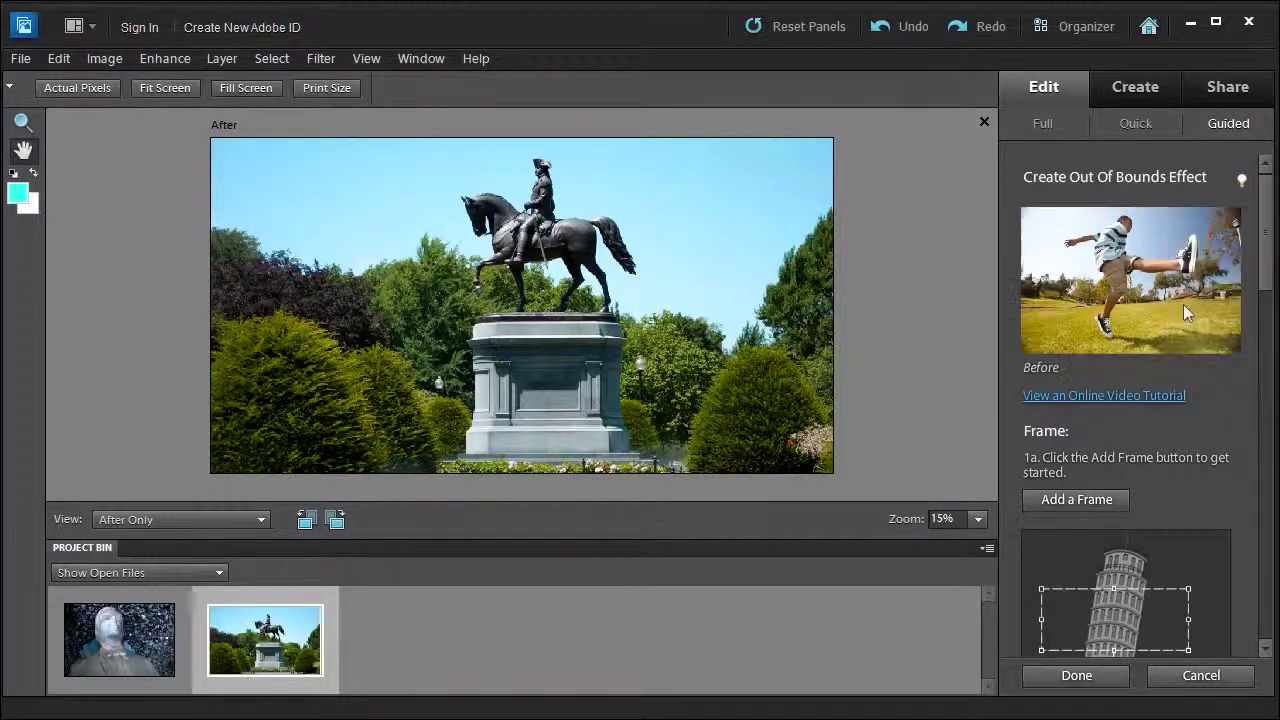
pyautogui.moveTo(1181, 299)
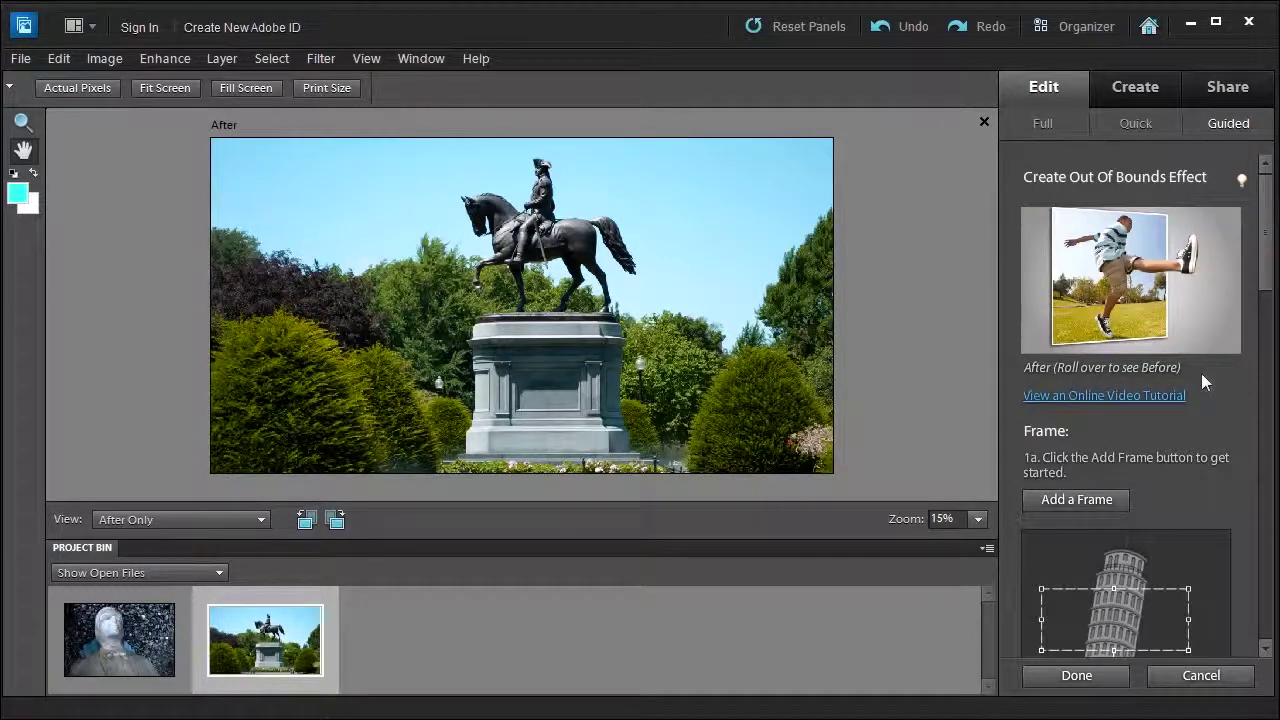
# Add a frame to the photo, accepting the conversion to 8-bit.
pyautogui.moveTo(1266, 292); pyautogui.dragTo(1270, 333)
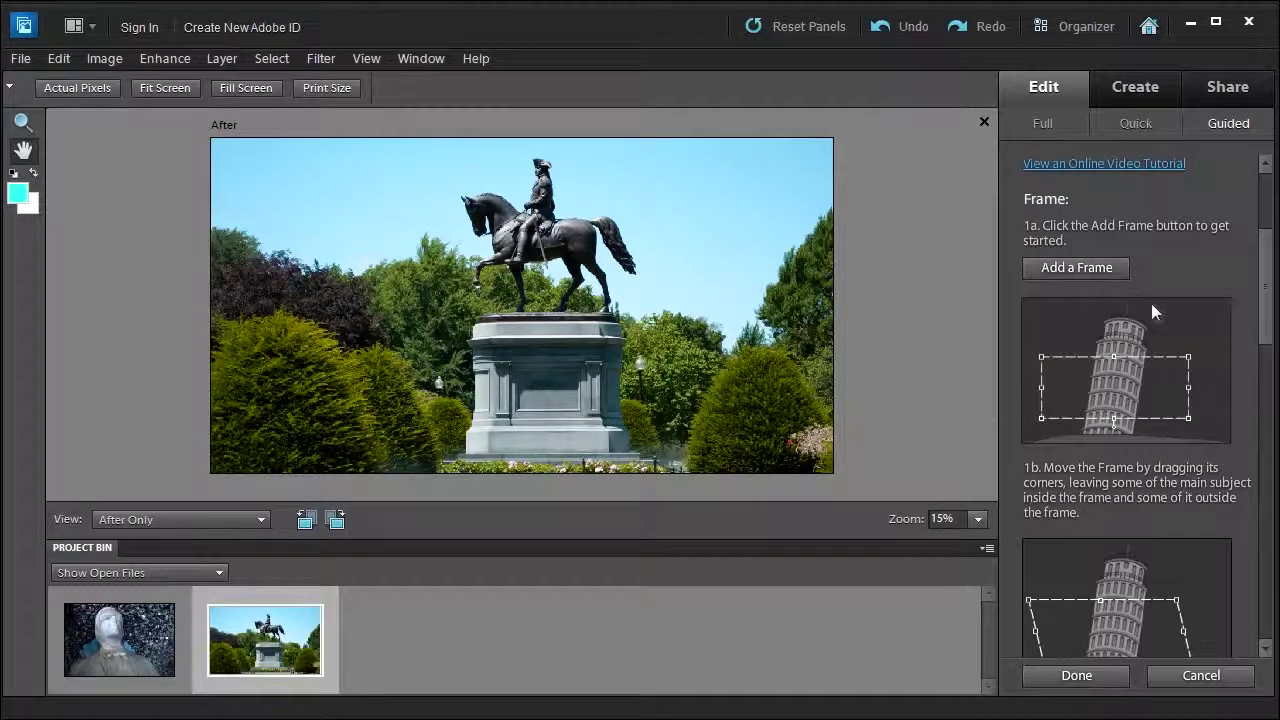
pyautogui.click(1077, 268)
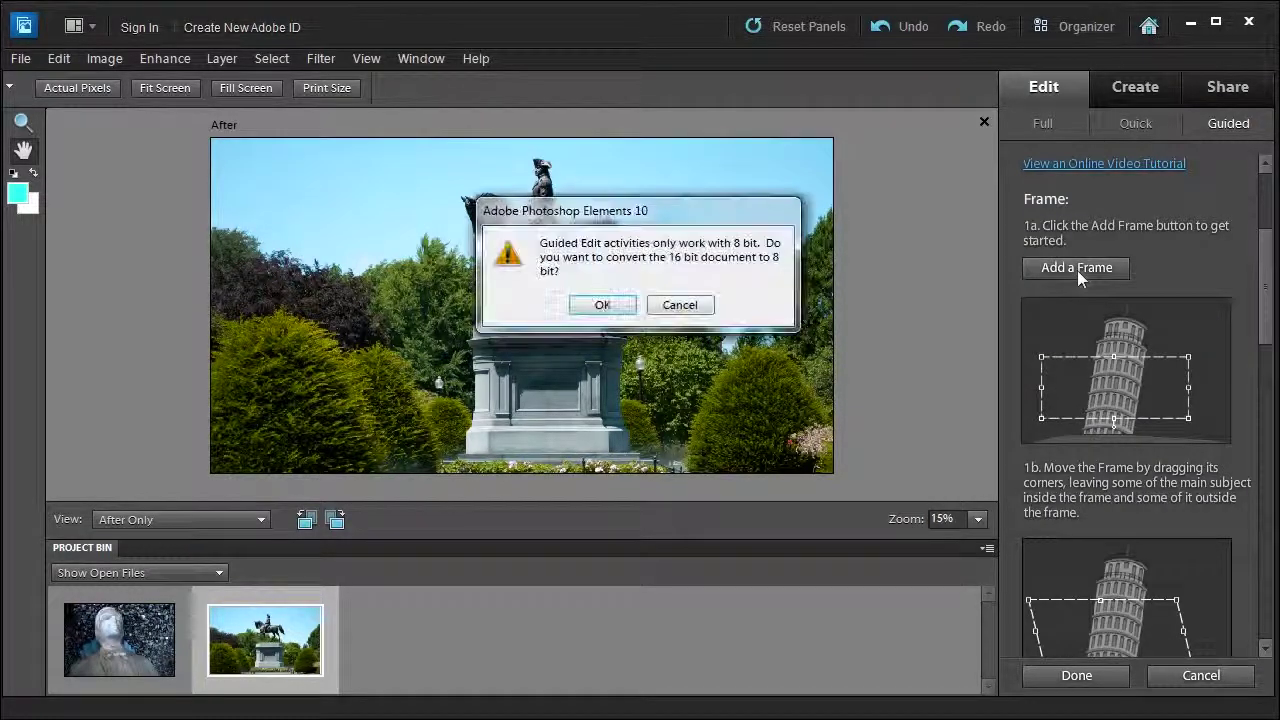
pyautogui.click(602, 306)
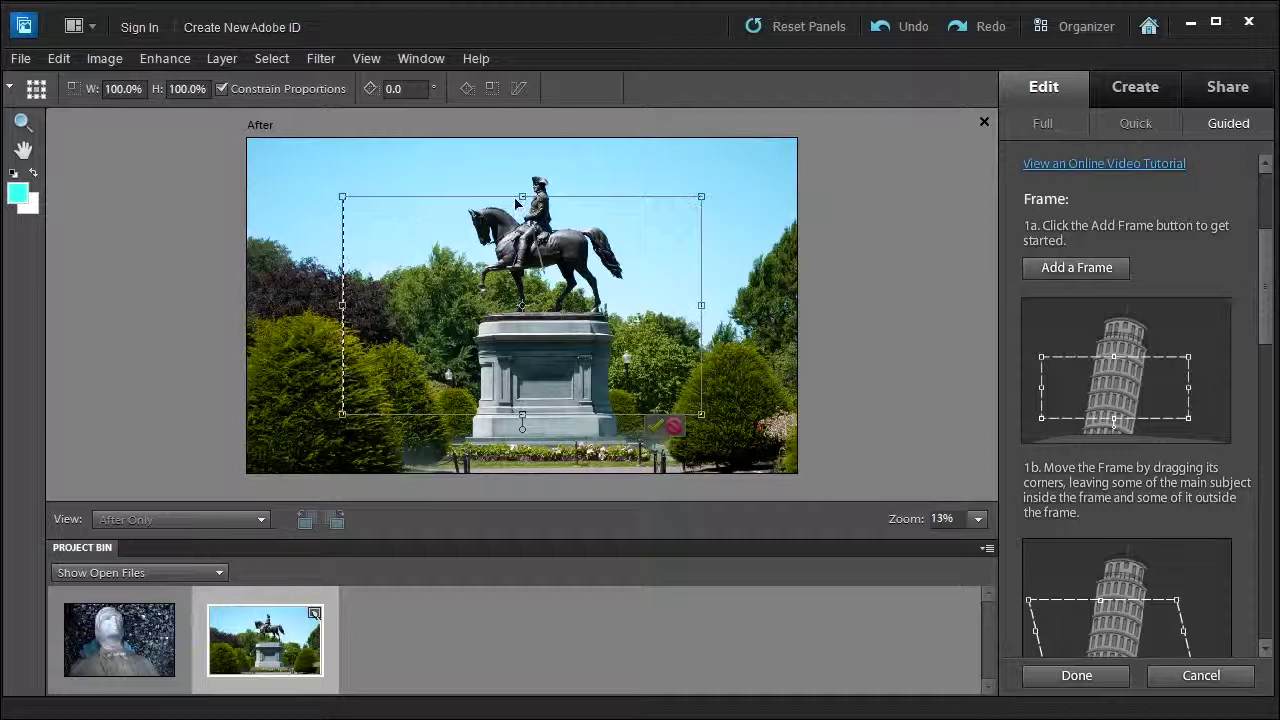
# Shape the frame into a slanted trapezoid around the pedestal and commit it.
pyautogui.moveTo(522, 197); pyautogui.dragTo(521, 343)
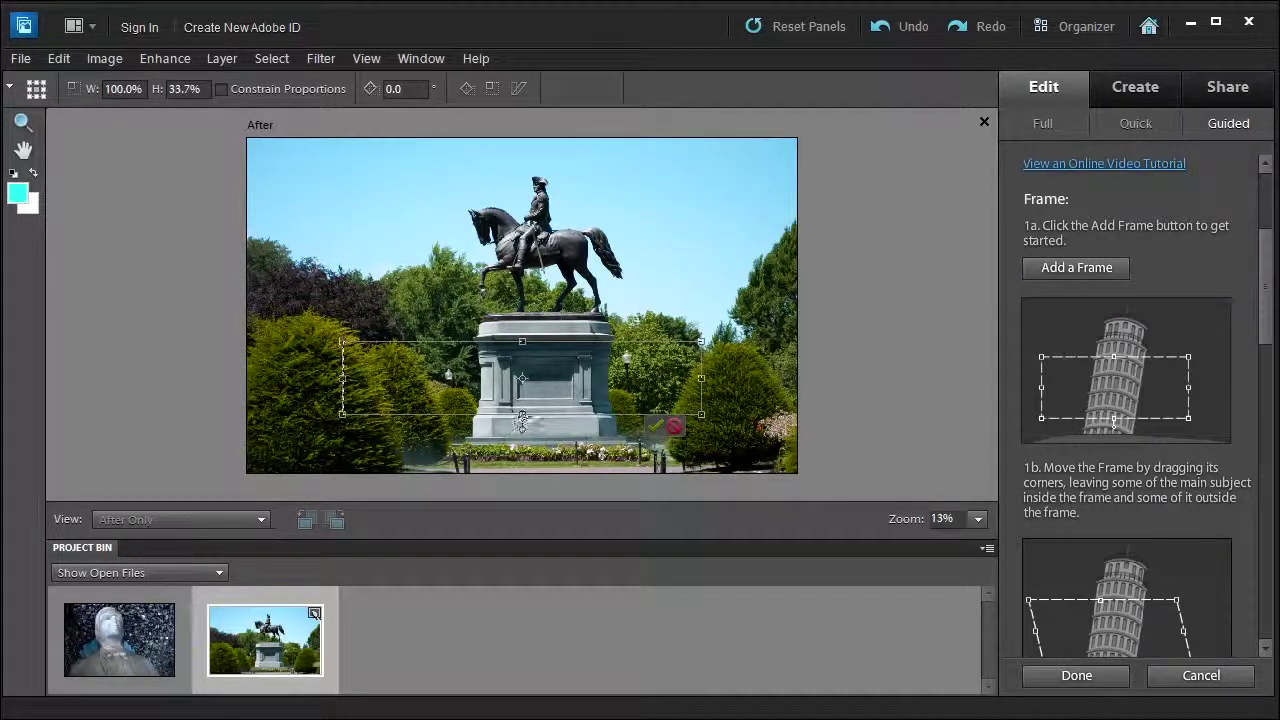
pyautogui.moveTo(522, 413); pyautogui.dragTo(521, 449)
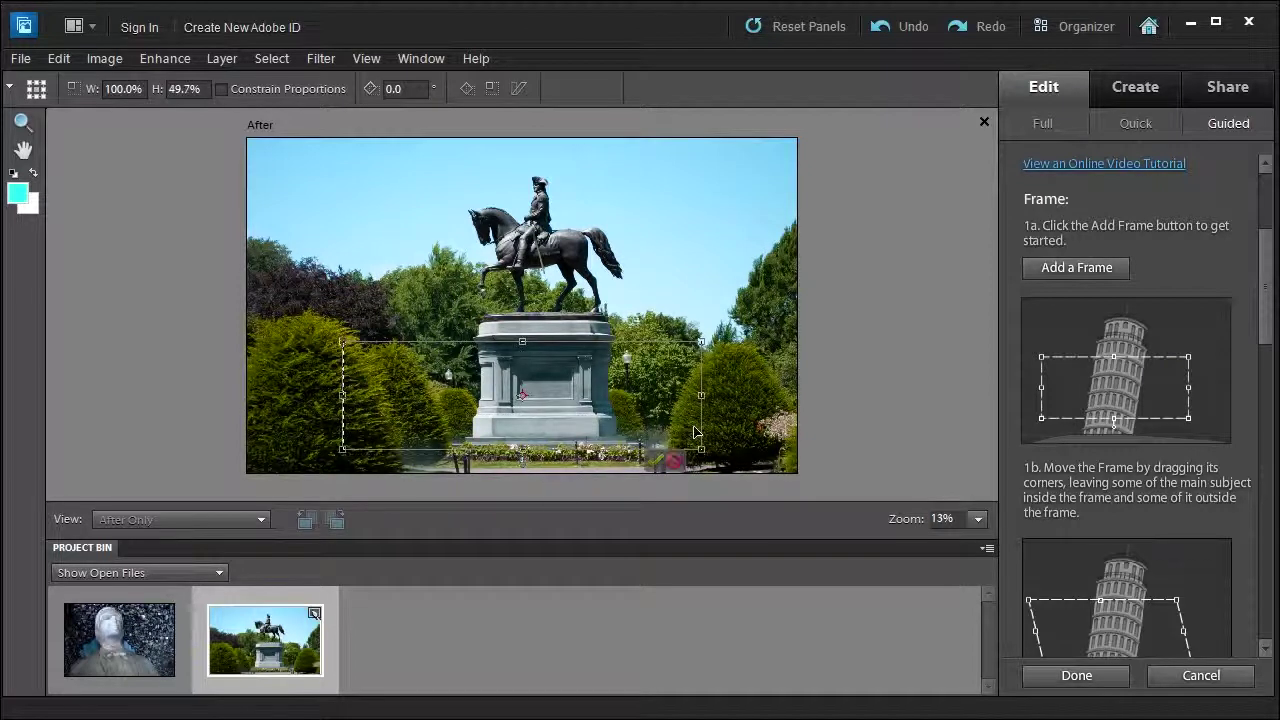
pyautogui.moveTo(343, 395); pyautogui.dragTo(395, 400)
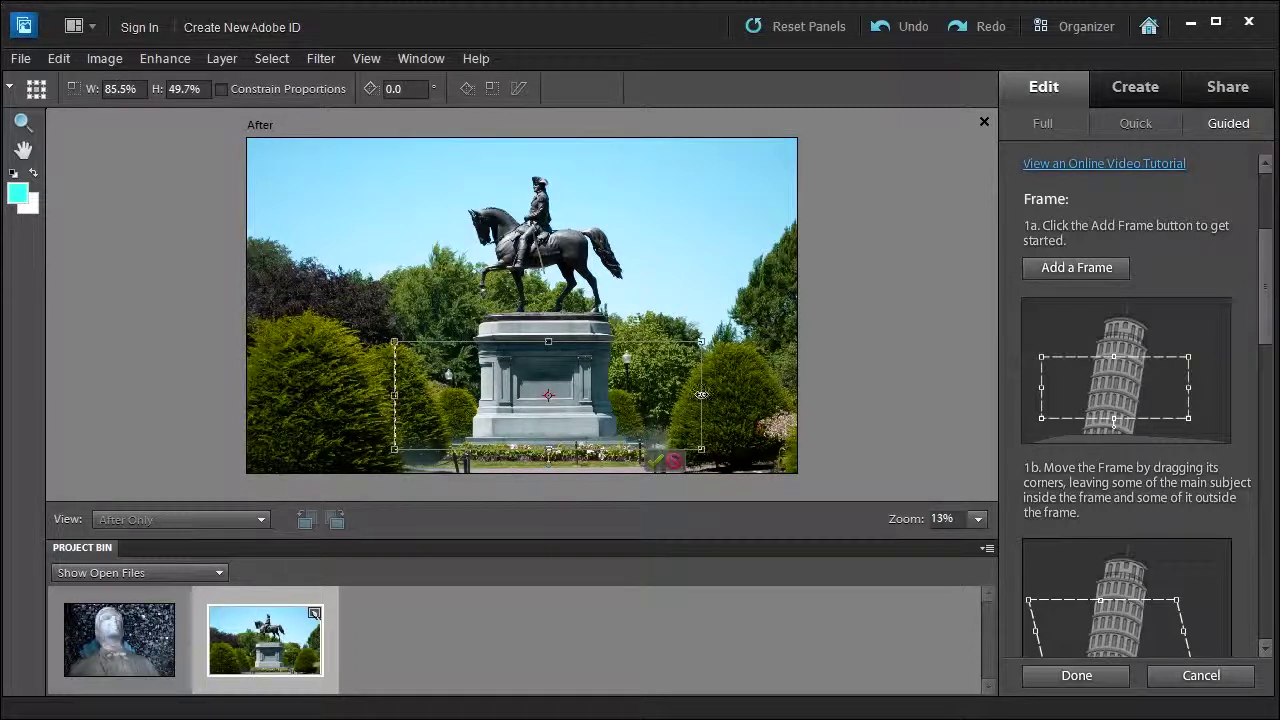
pyautogui.moveTo(701, 394); pyautogui.dragTo(681, 394)
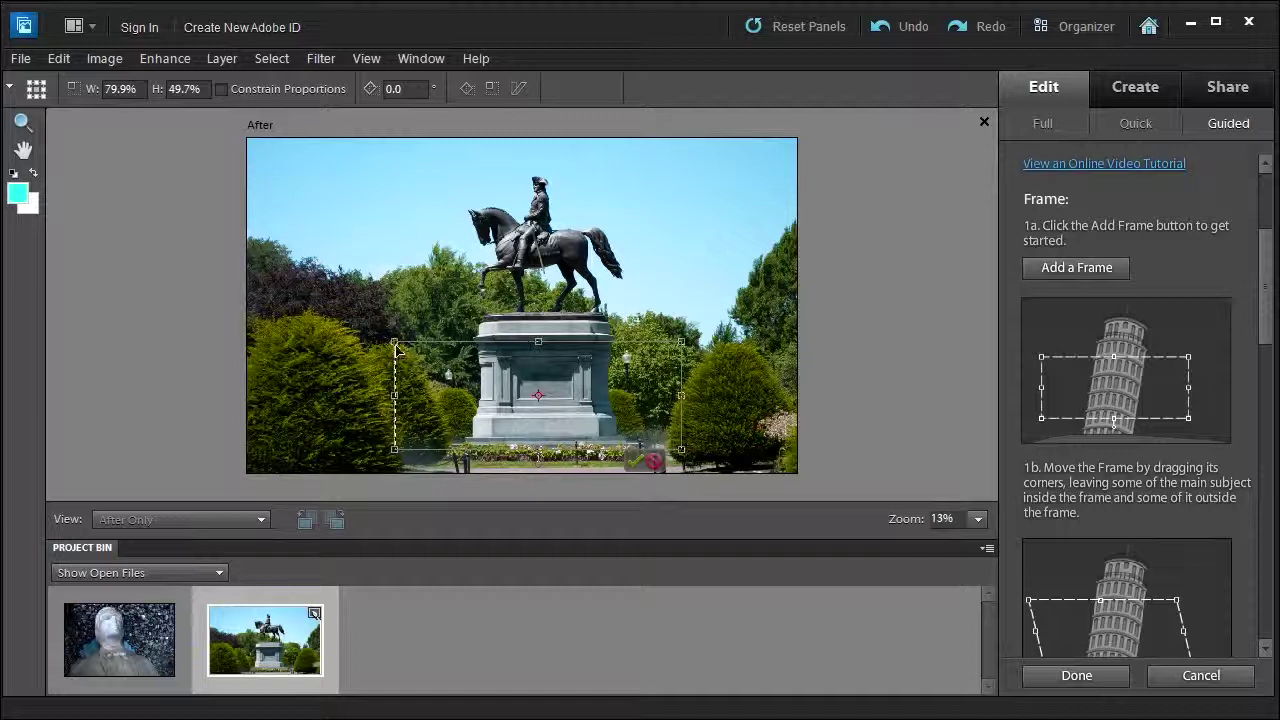
pyautogui.moveTo(395, 347); pyautogui.dragTo(348, 357)
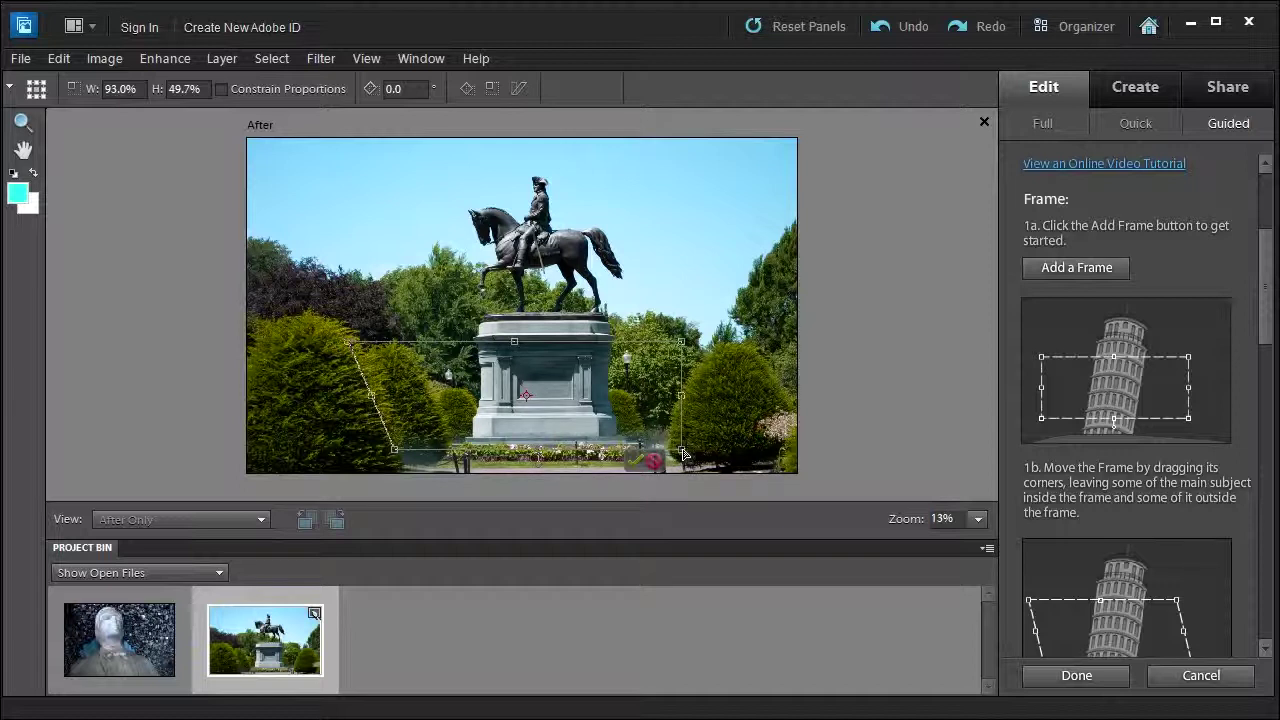
pyautogui.moveTo(682, 452); pyautogui.dragTo(729, 455)
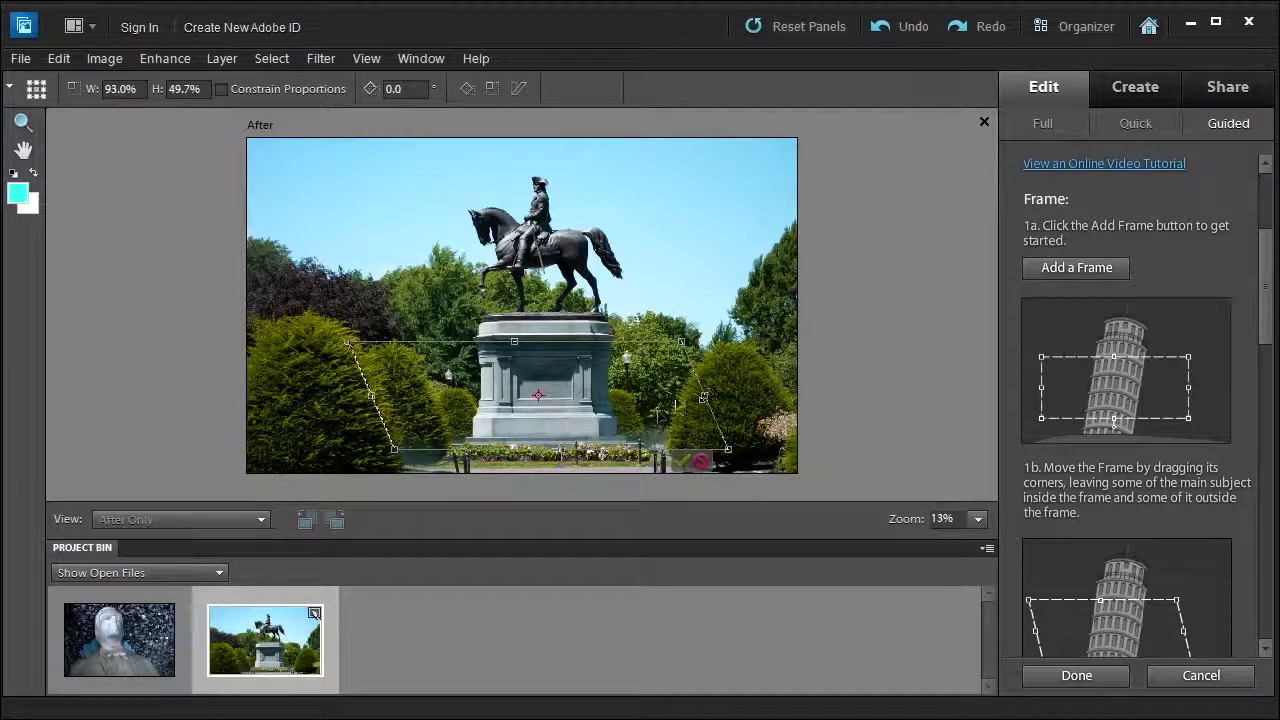
pyautogui.click(686, 462)
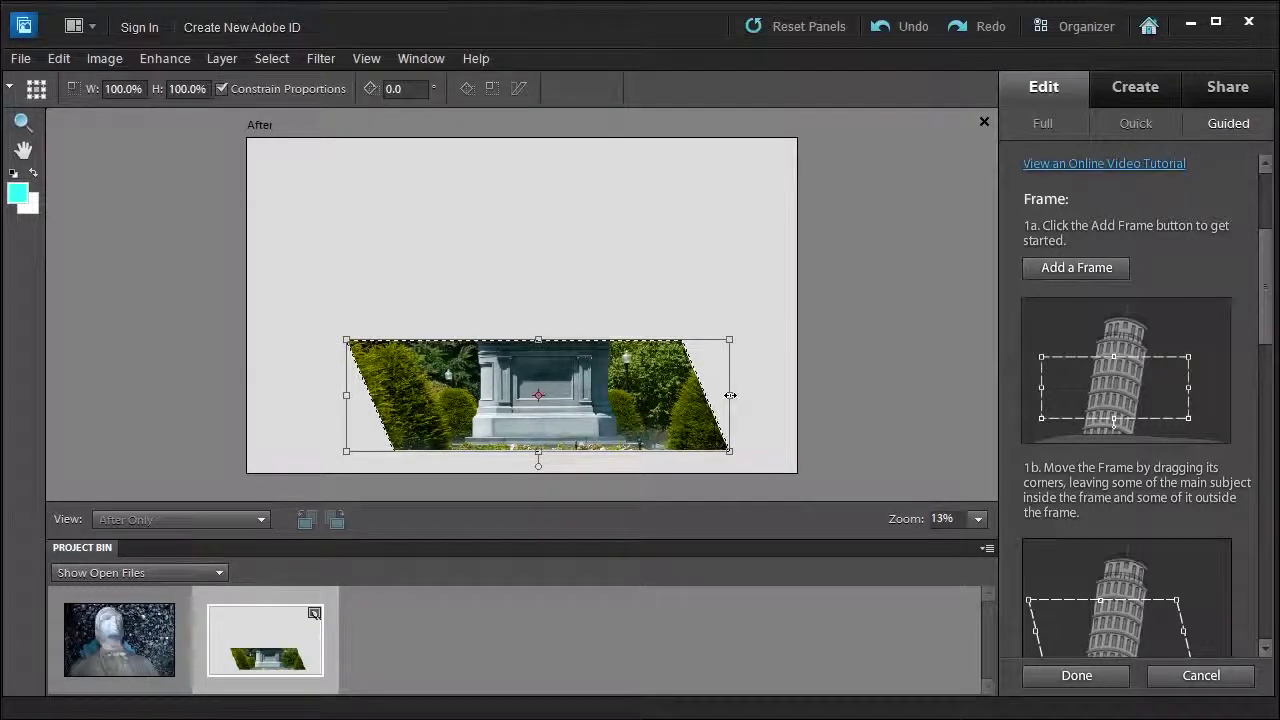
# Nudge the frame's sides, top, bottom and corners slightly outward, then commit the enlarged frame.
pyautogui.moveTo(730, 395); pyautogui.dragTo(733, 395)
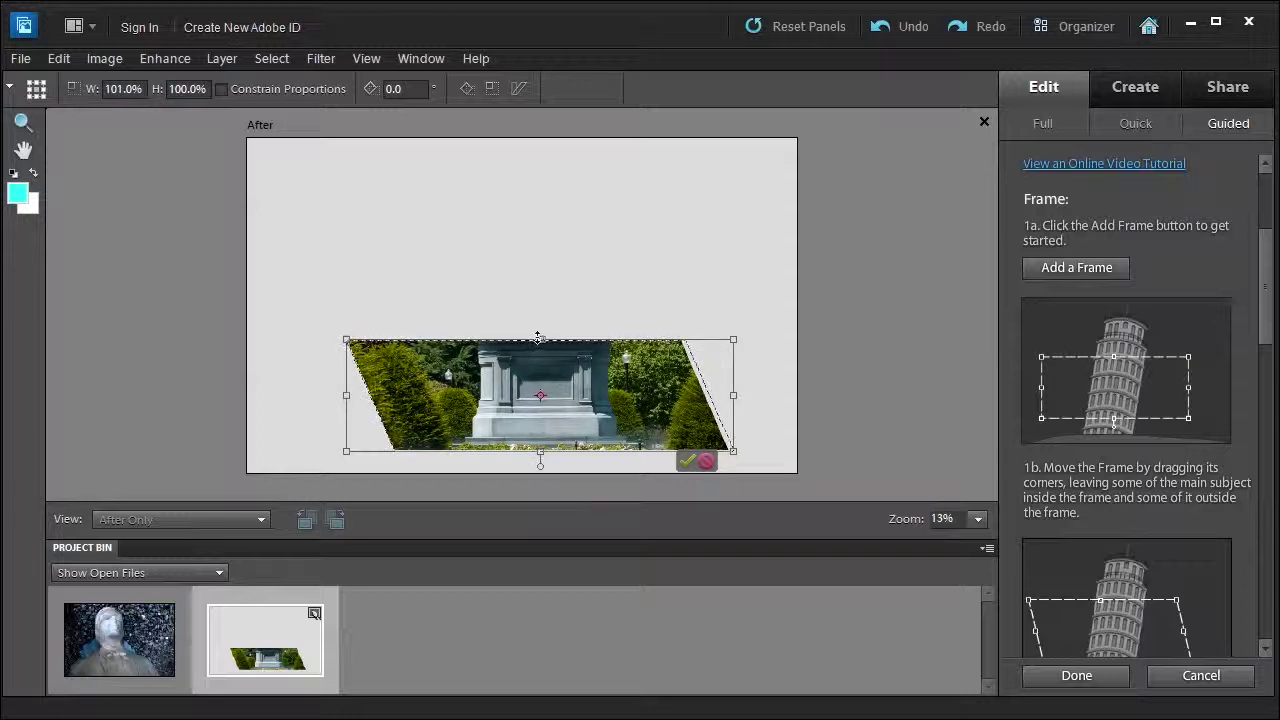
pyautogui.moveTo(537, 330); pyautogui.dragTo(537, 325)
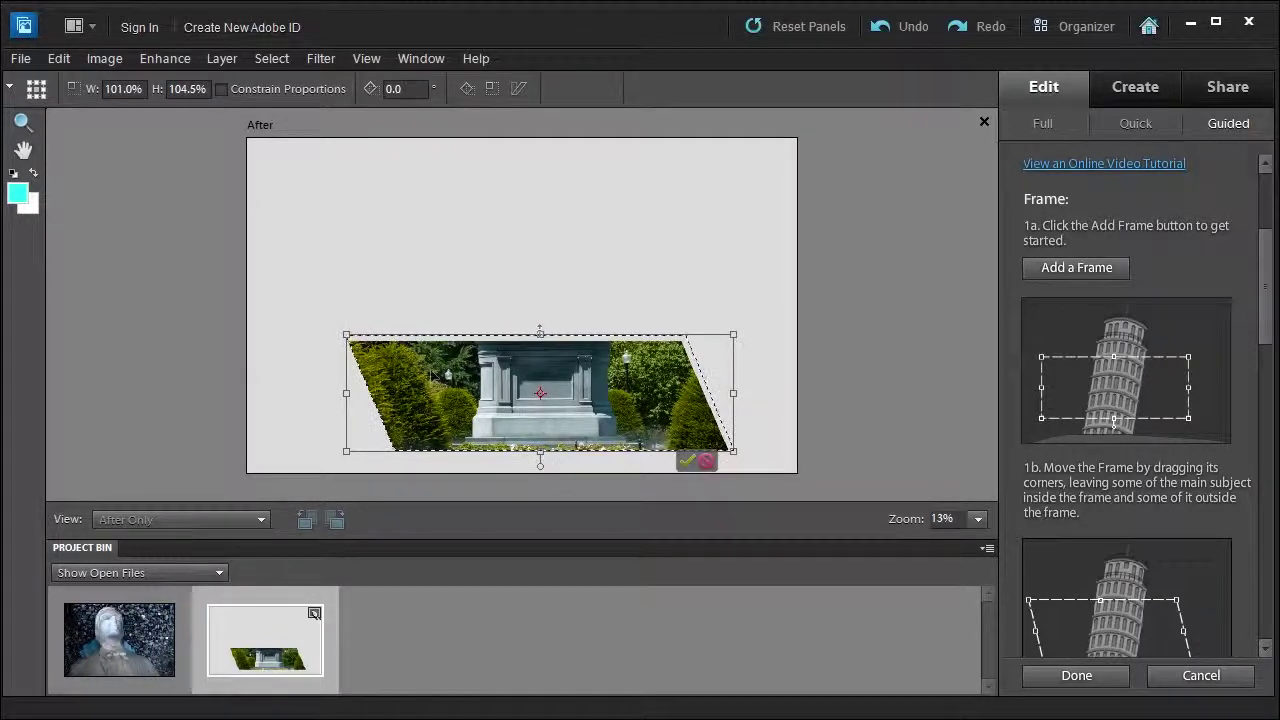
pyautogui.moveTo(345, 393); pyautogui.dragTo(341, 393)
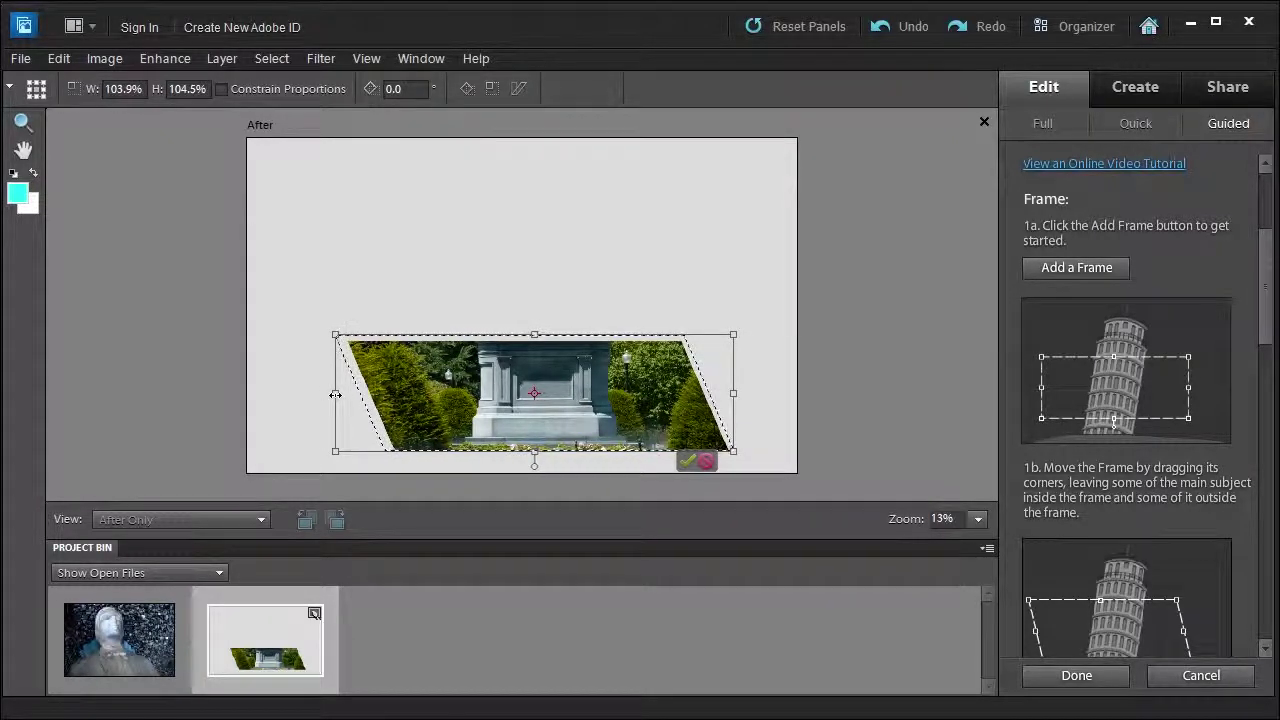
pyautogui.moveTo(534, 450); pyautogui.dragTo(534, 459)
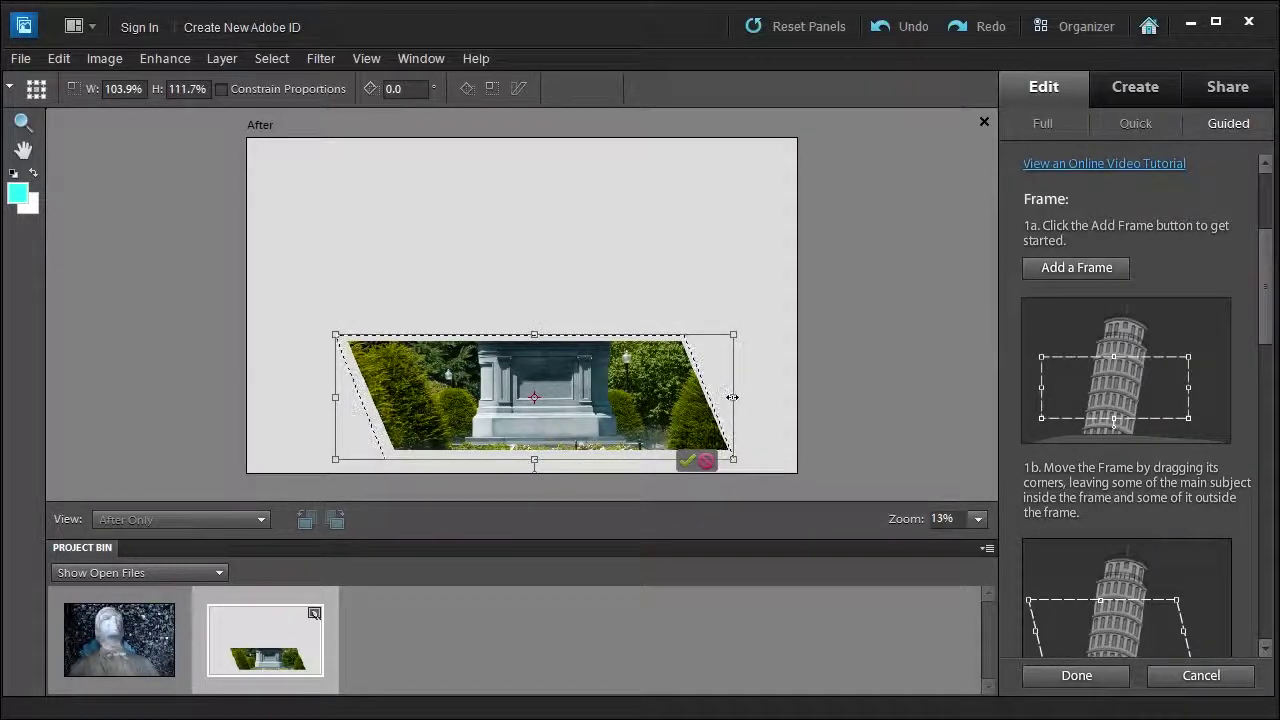
pyautogui.moveTo(732, 397); pyautogui.dragTo(739, 397)
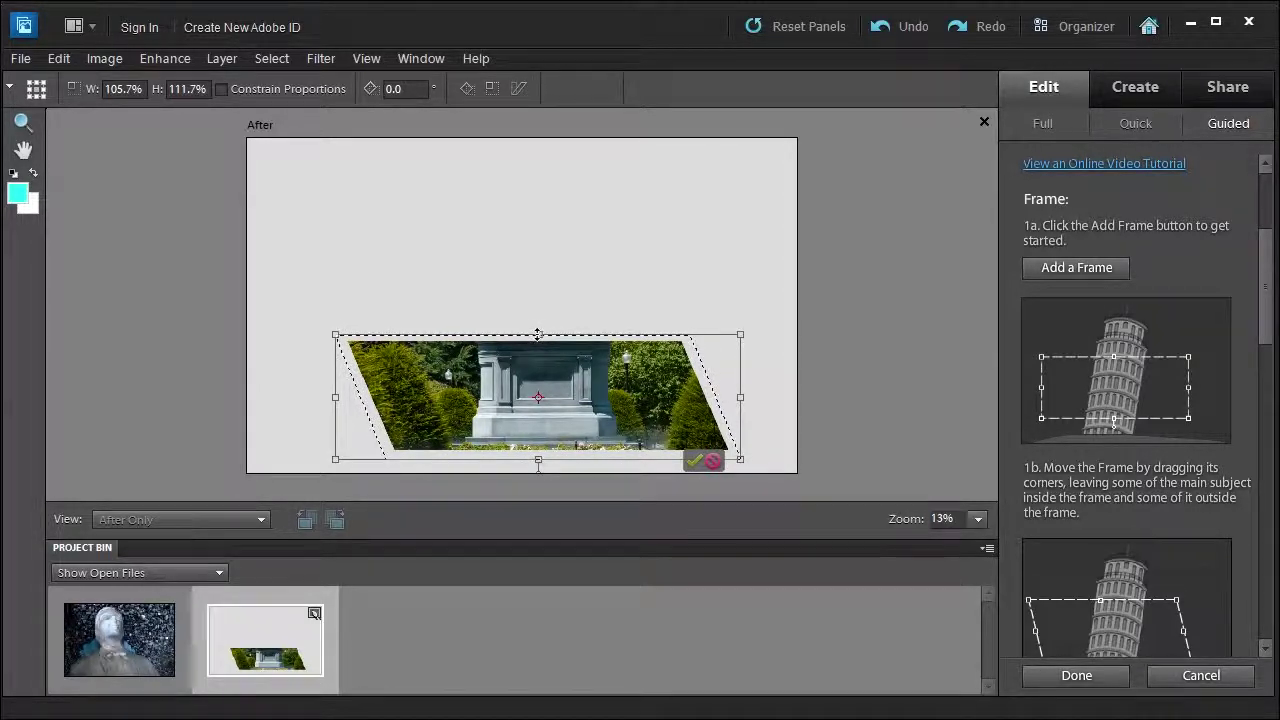
pyautogui.moveTo(538, 334); pyautogui.dragTo(537, 330)
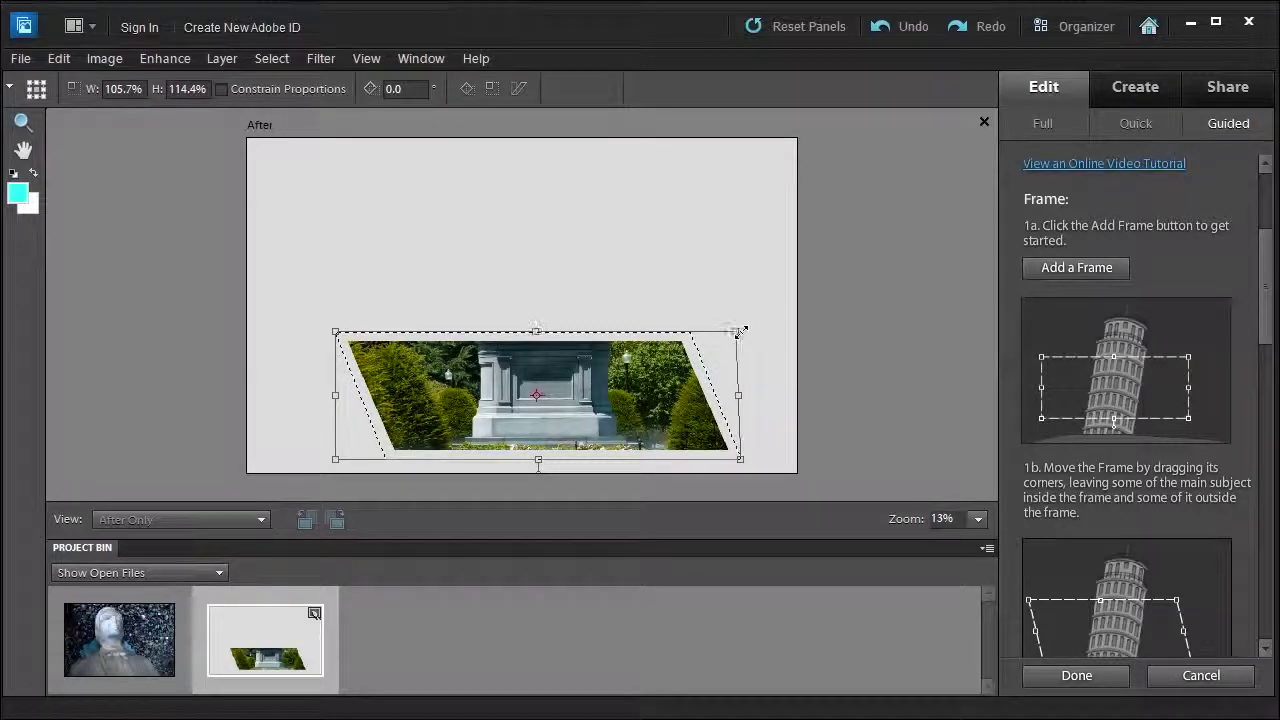
pyautogui.click(740, 331)
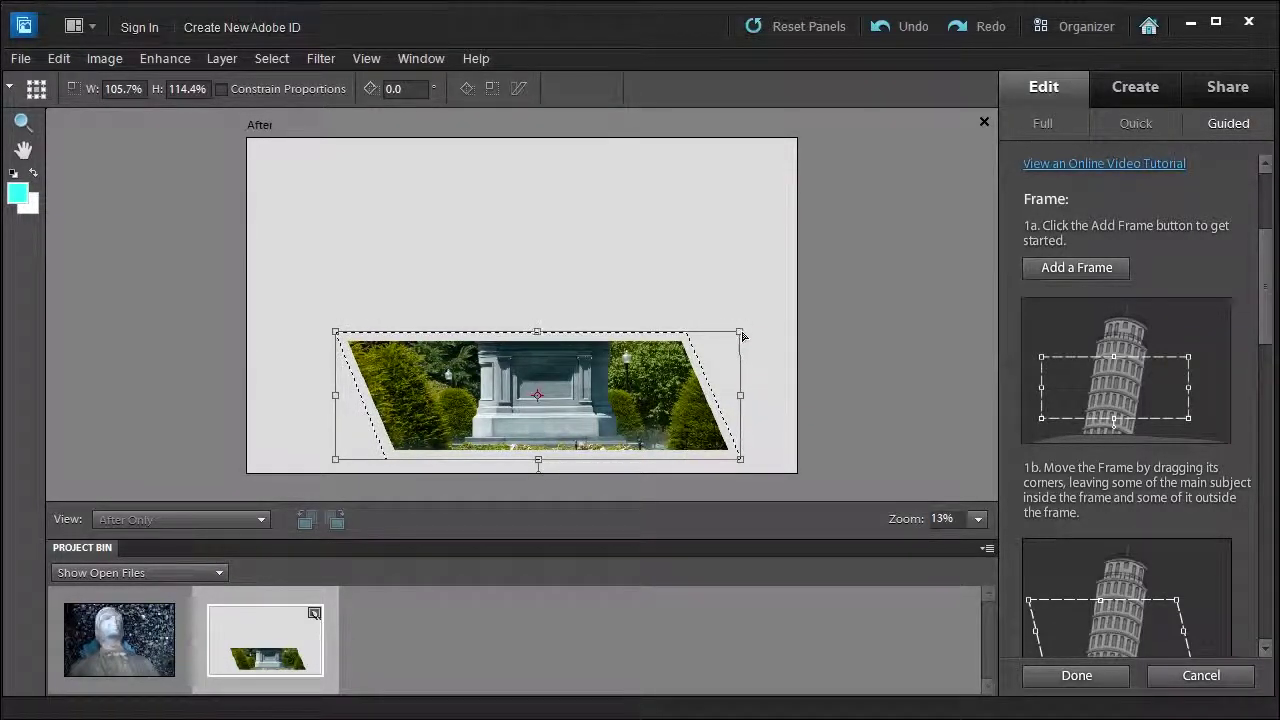
pyautogui.click(741, 333)
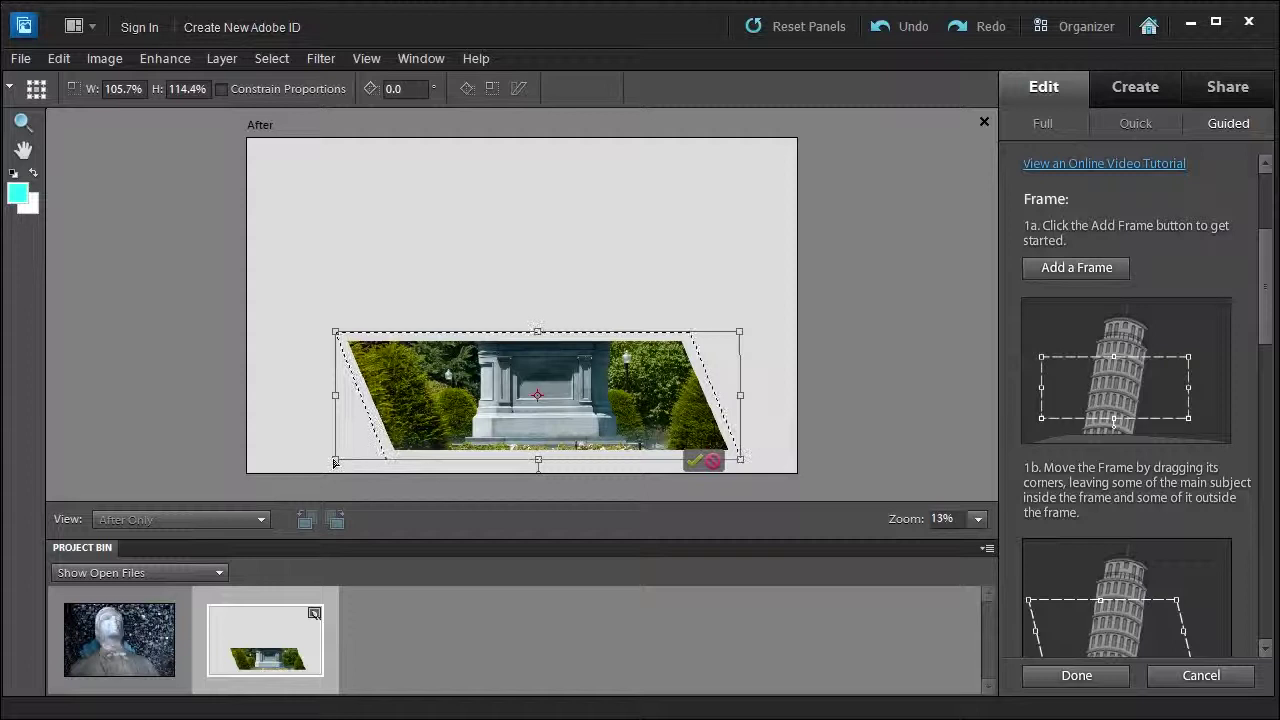
pyautogui.moveTo(335, 462); pyautogui.dragTo(337, 463)
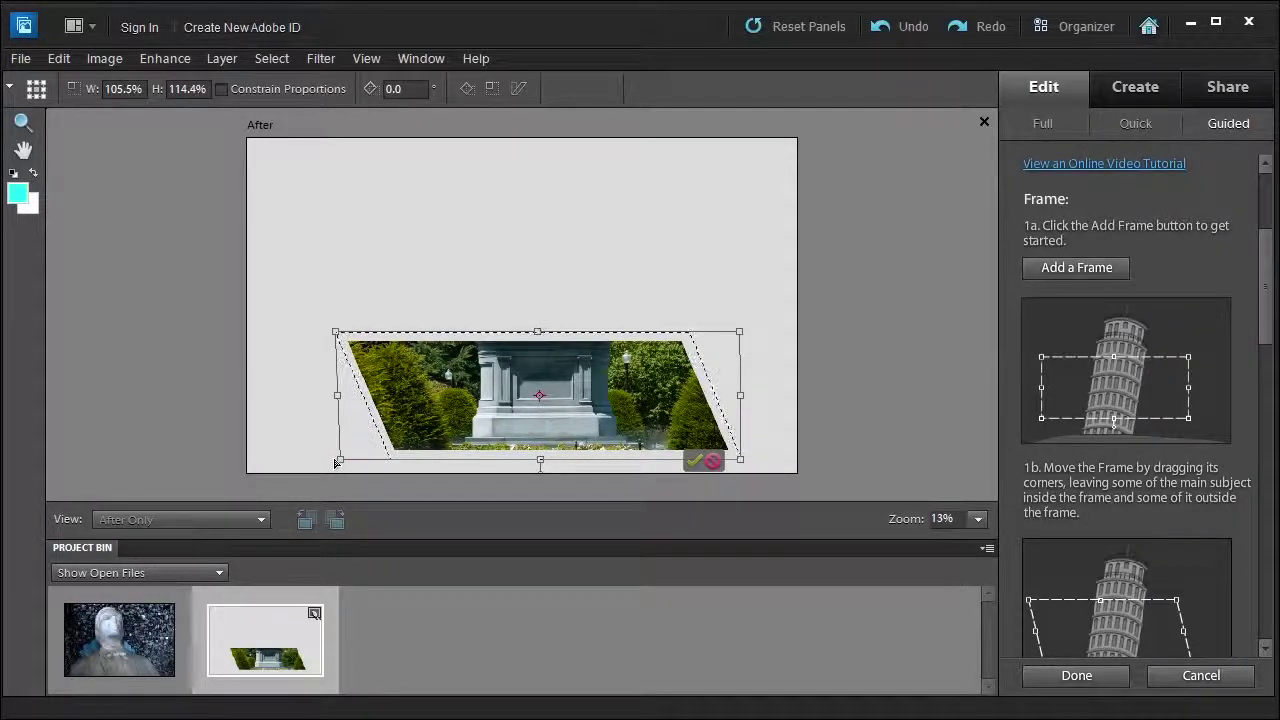
pyautogui.moveTo(334, 395); pyautogui.dragTo(331, 397)
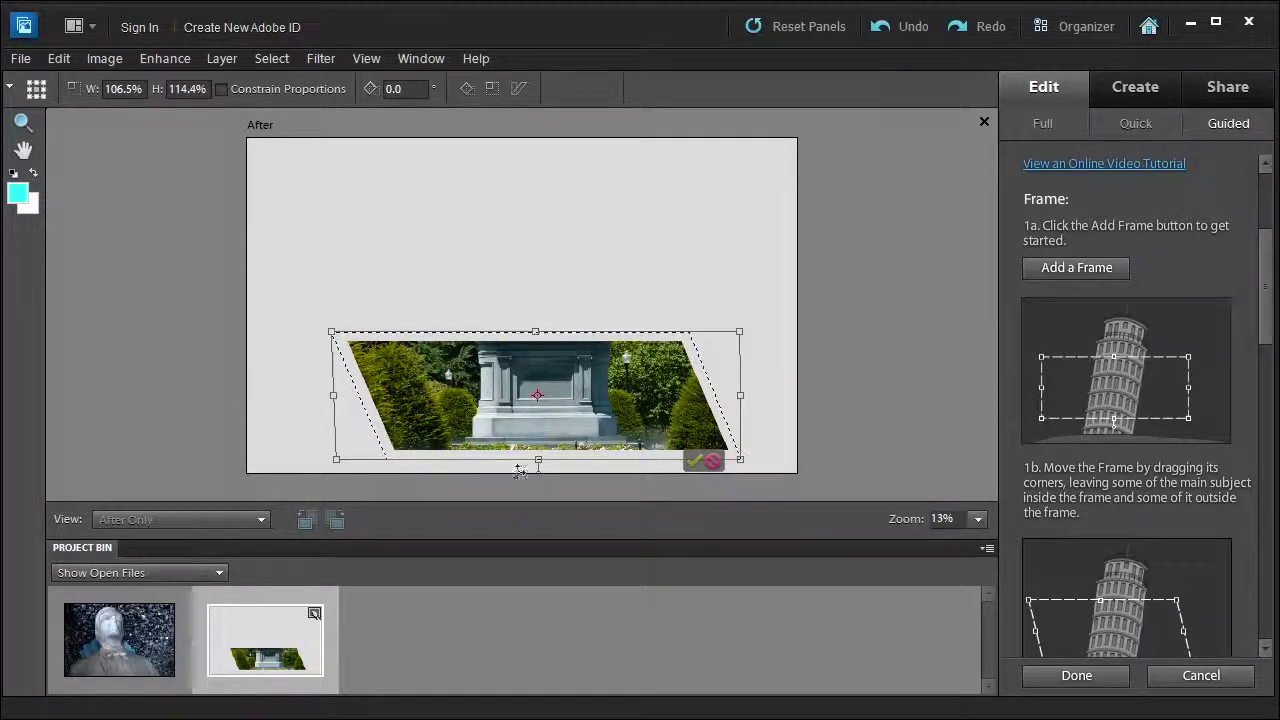
pyautogui.click(694, 461)
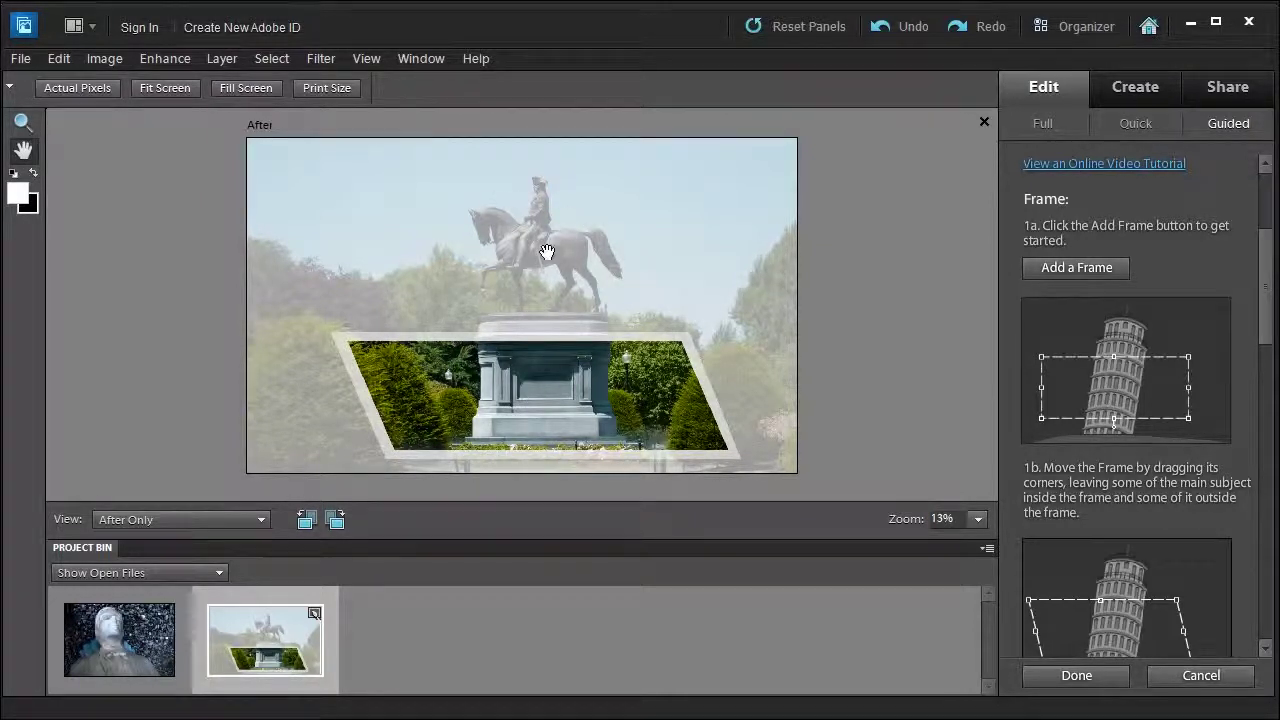
# Zoom to 25% on the horse statue and pan so its whole outline is centred.
pyautogui.moveTo(1266, 298); pyautogui.dragTo(1262, 495)
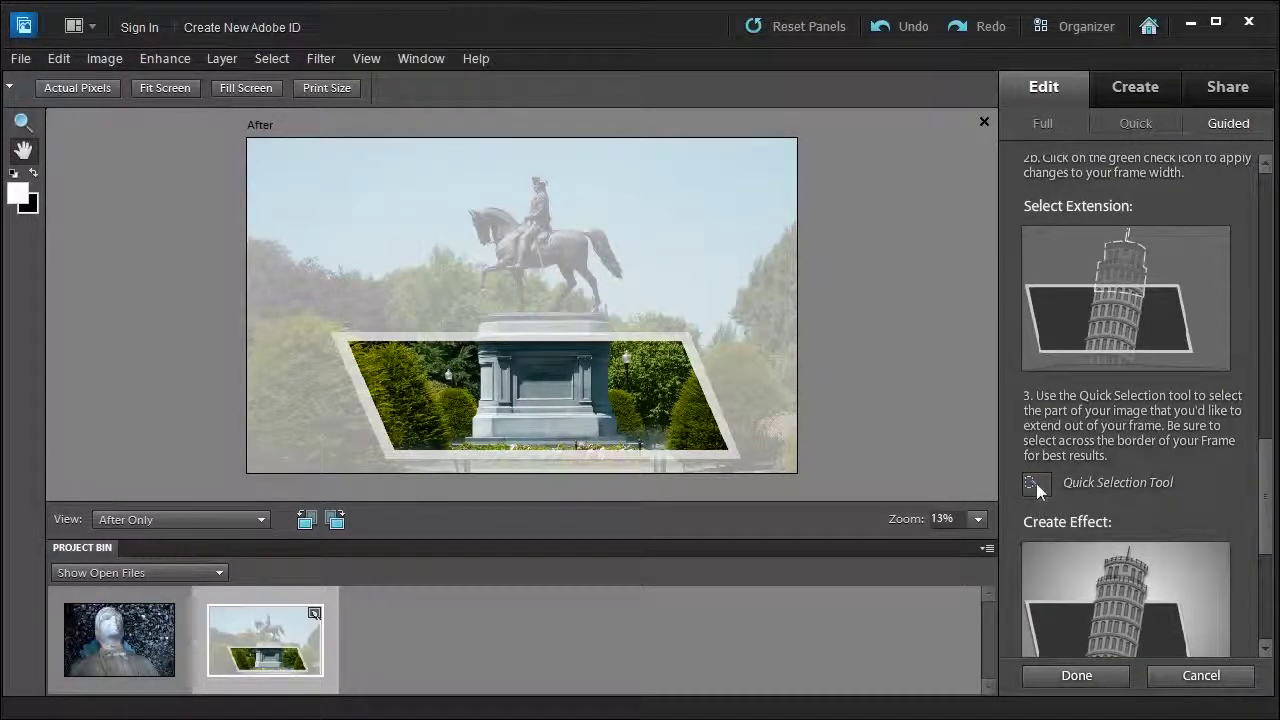
pyautogui.click(1036, 483)
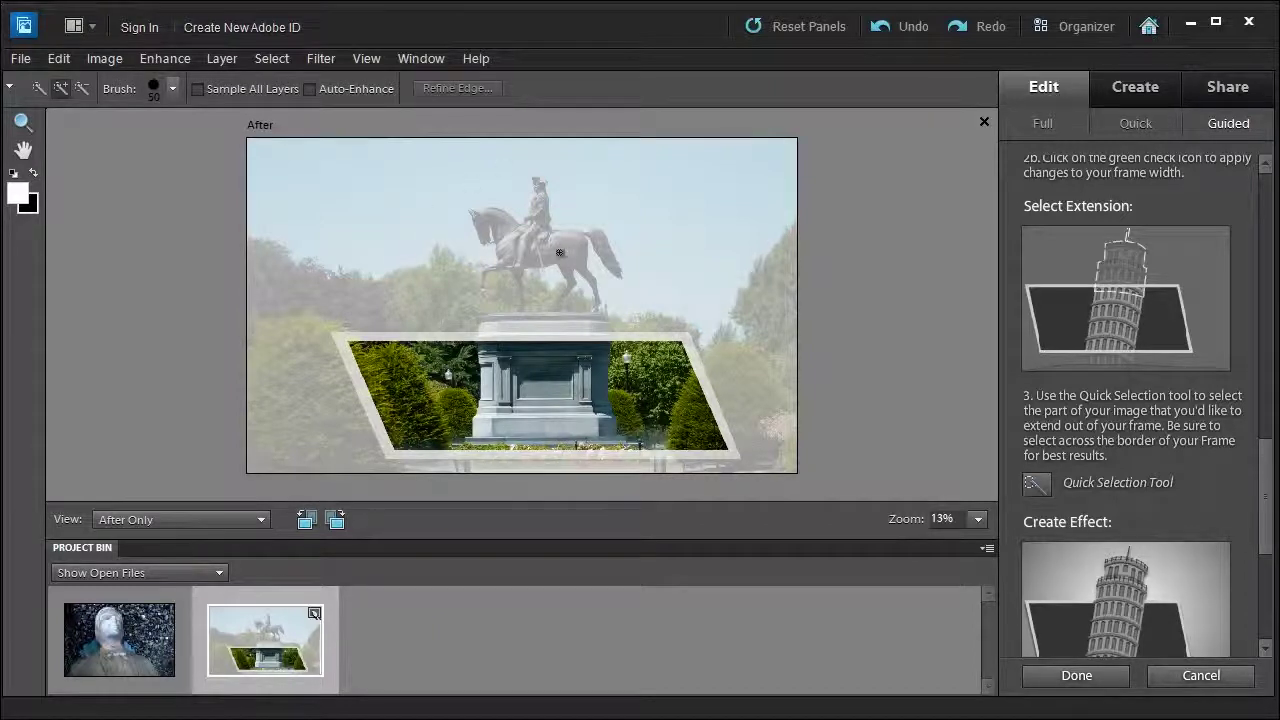
pyautogui.click(23, 122)
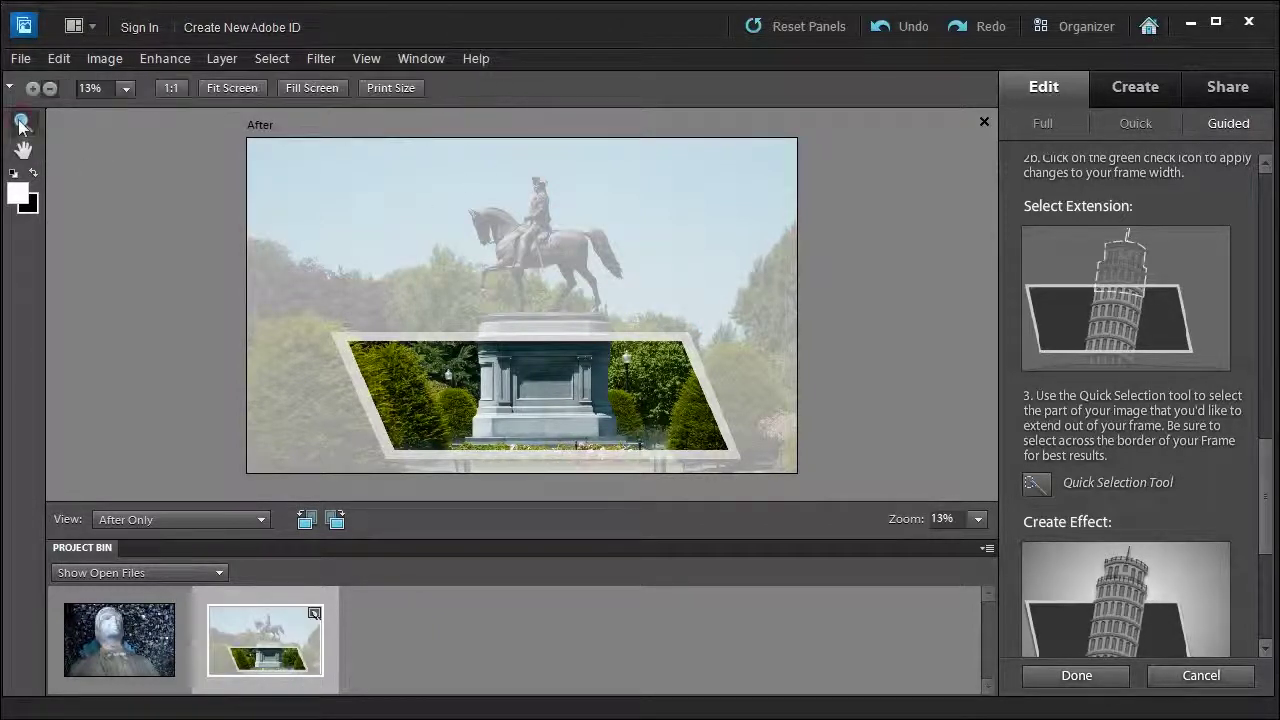
pyautogui.keyDown('alt'); pyautogui.click(509, 266); pyautogui.keyUp('alt')
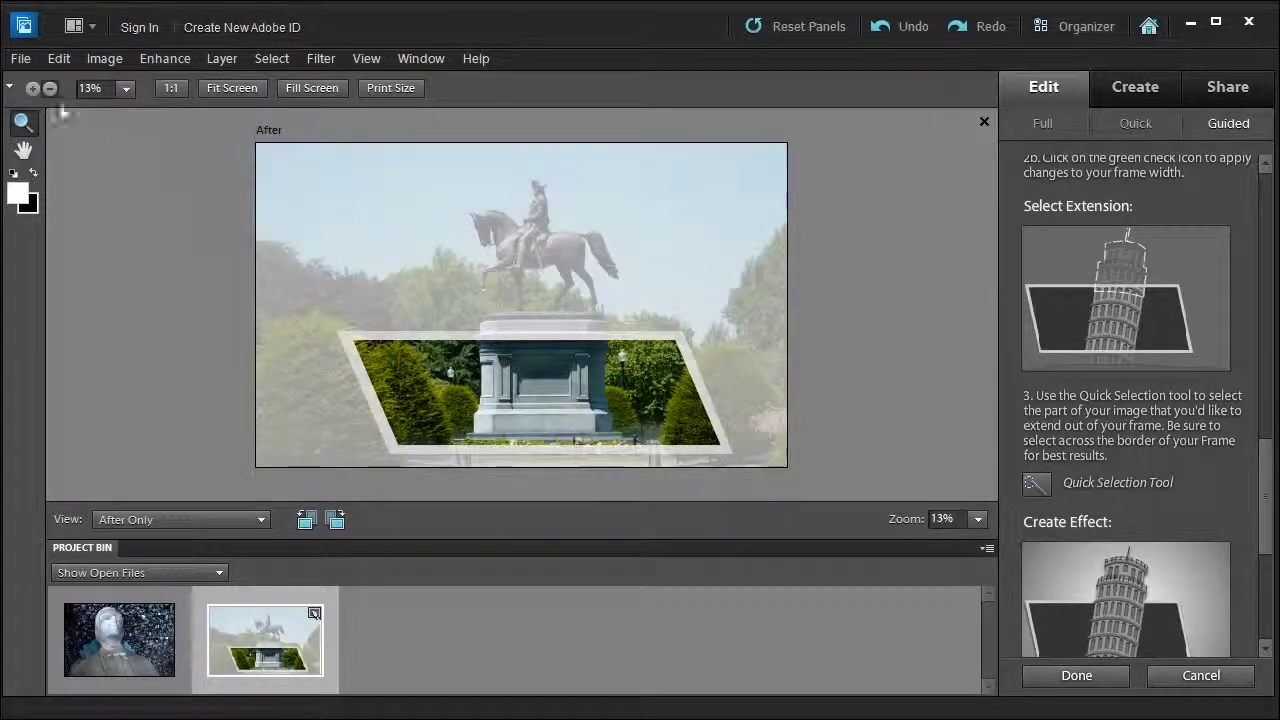
pyautogui.click(552, 284)
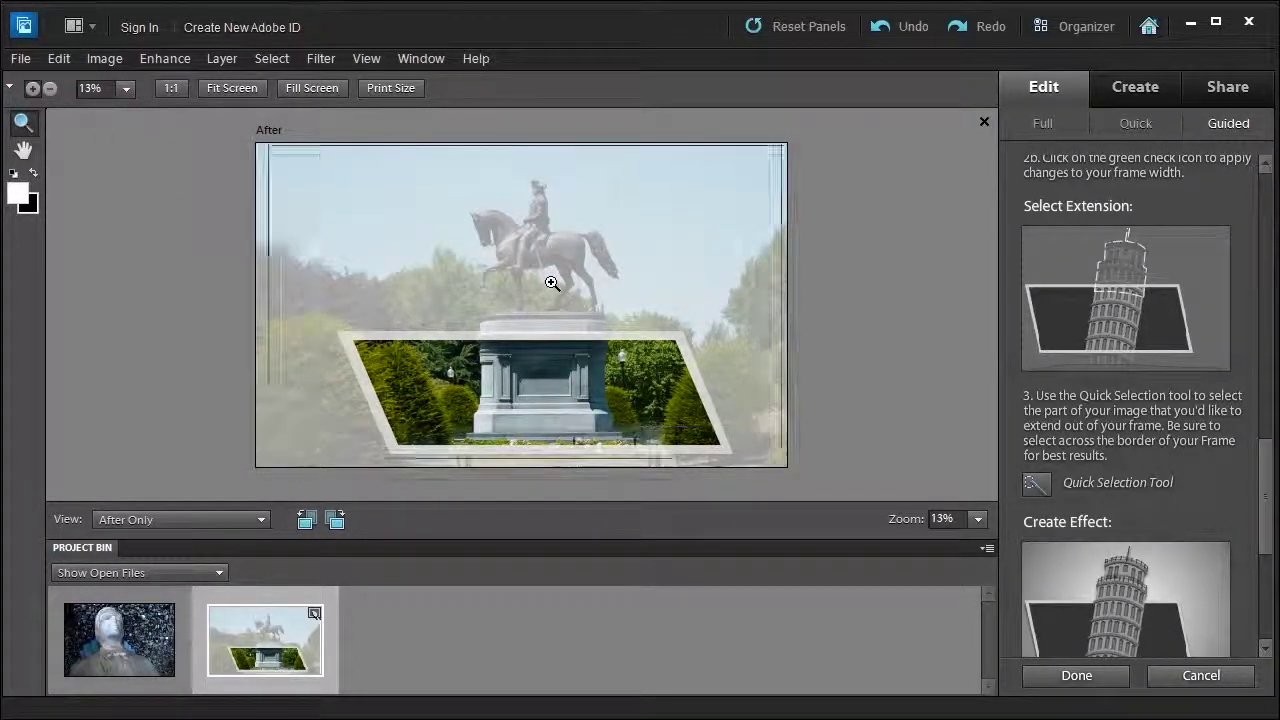
pyautogui.click(552, 284)
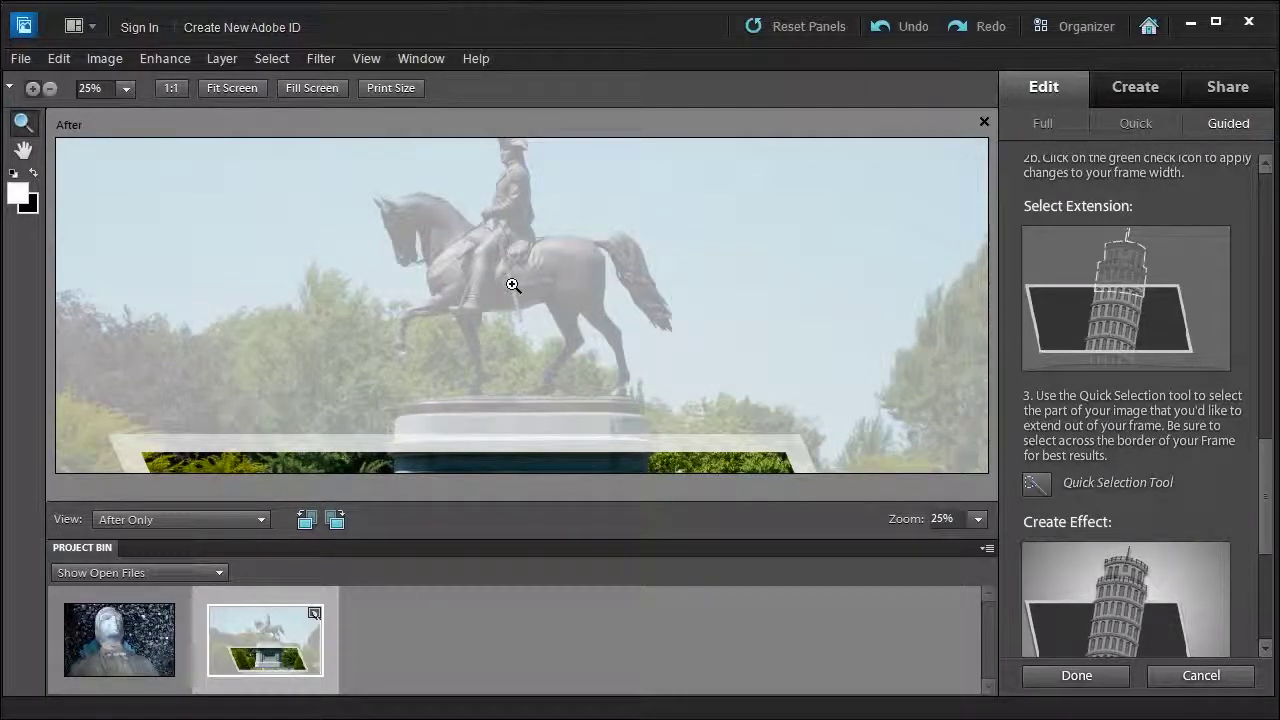
pyautogui.moveTo(514, 283); pyautogui.dragTo(534, 320)
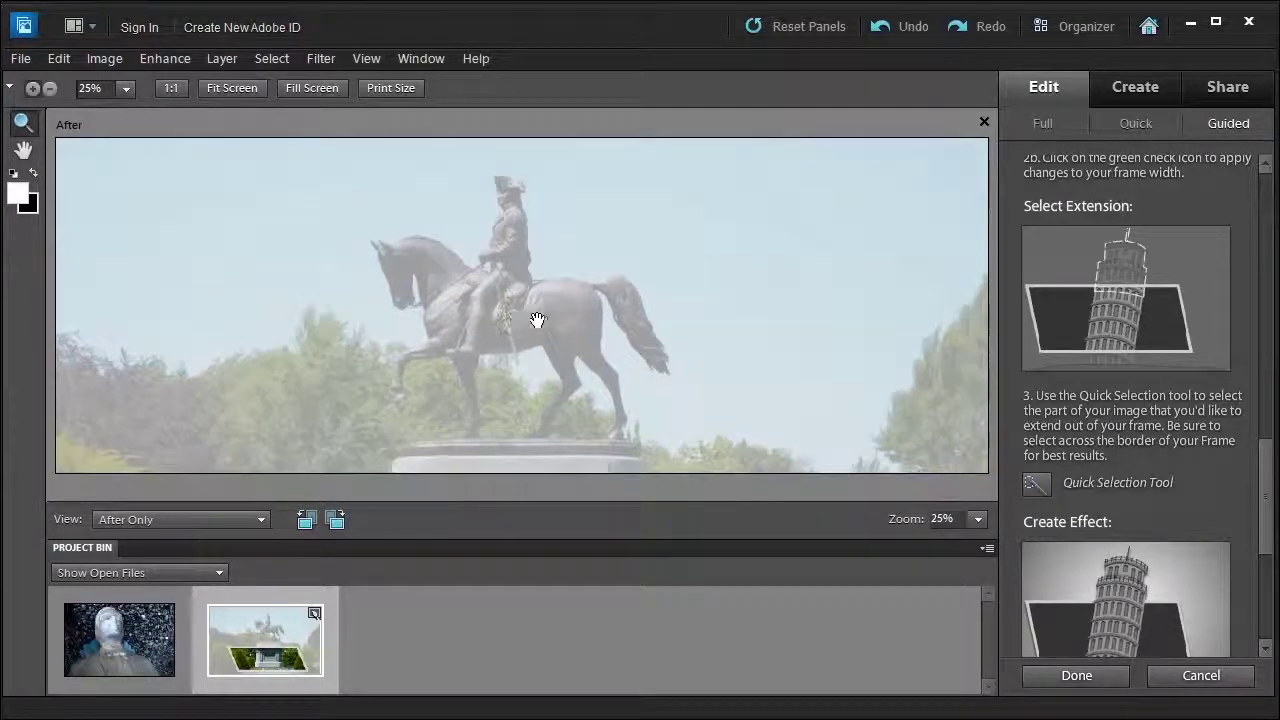
# Paint a Quick Selection over the rider, horse's body, head, tail, chest and front legs.
pyautogui.click(1036, 485)
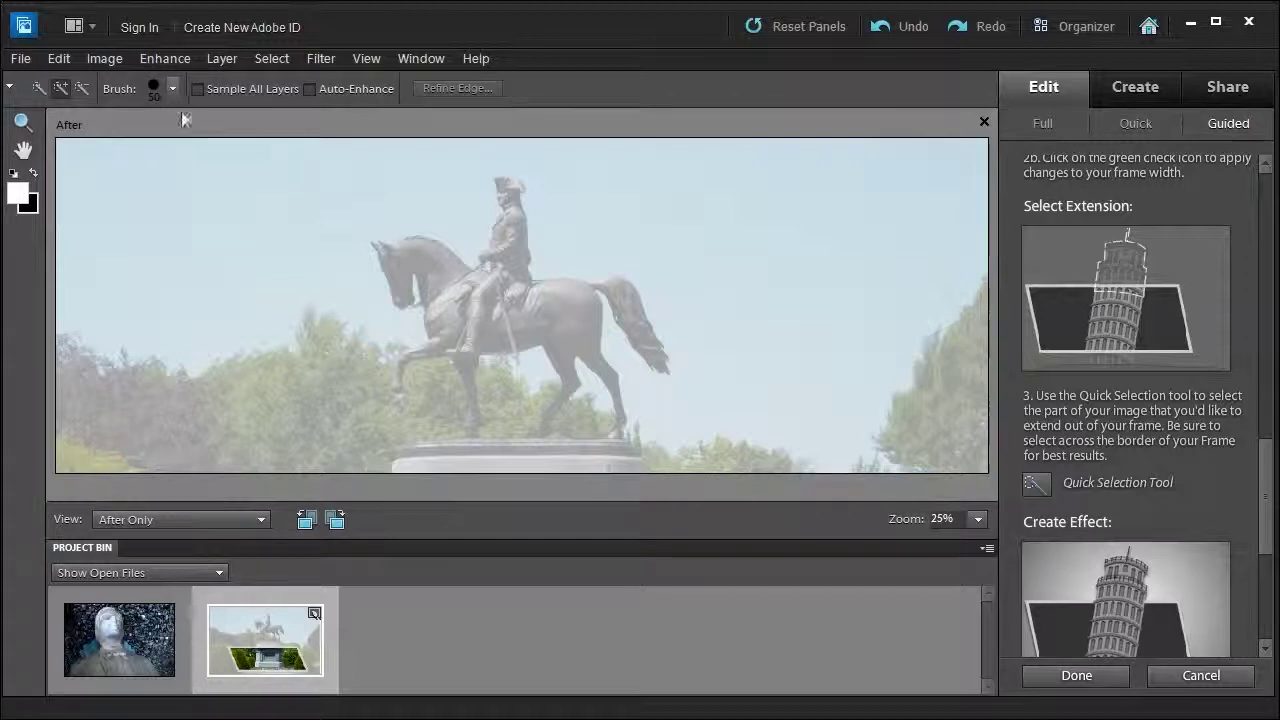
pyautogui.click(508, 203)
pyautogui.moveTo(475, 296); pyautogui.dragTo(470, 305)
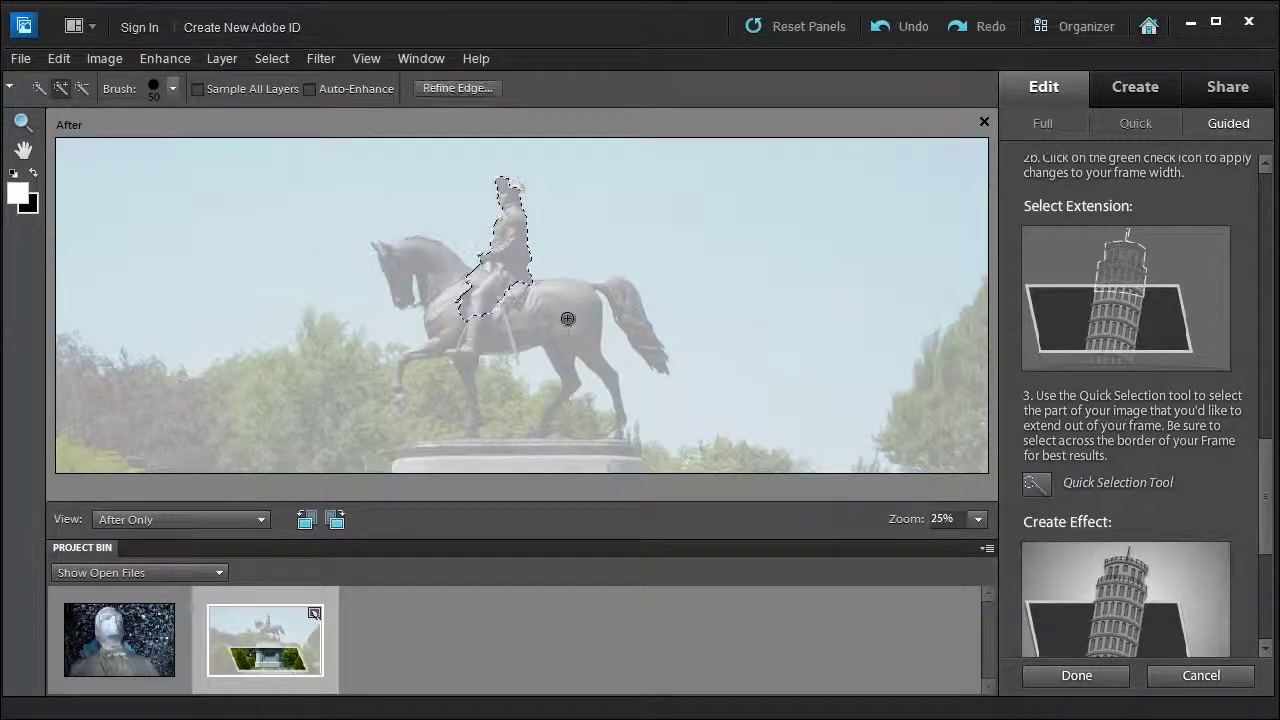
pyautogui.moveTo(615, 295); pyautogui.dragTo(641, 337)
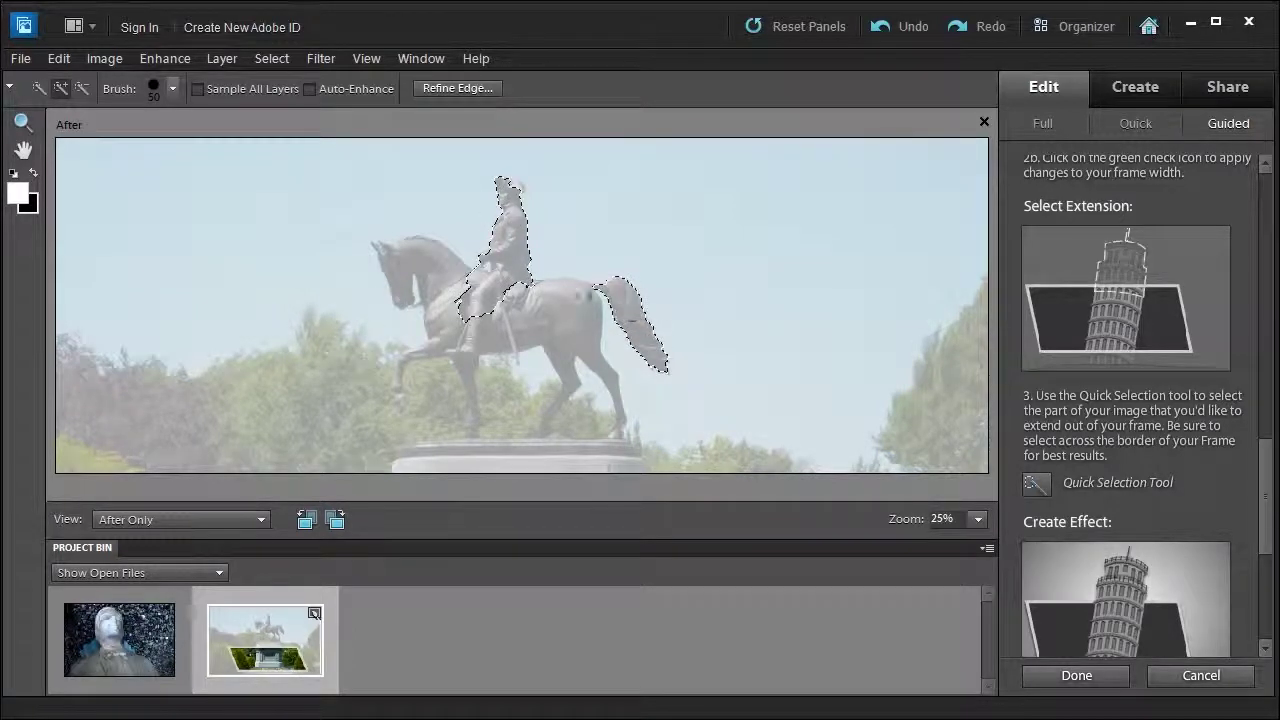
pyautogui.moveTo(563, 296); pyautogui.dragTo(477, 298)
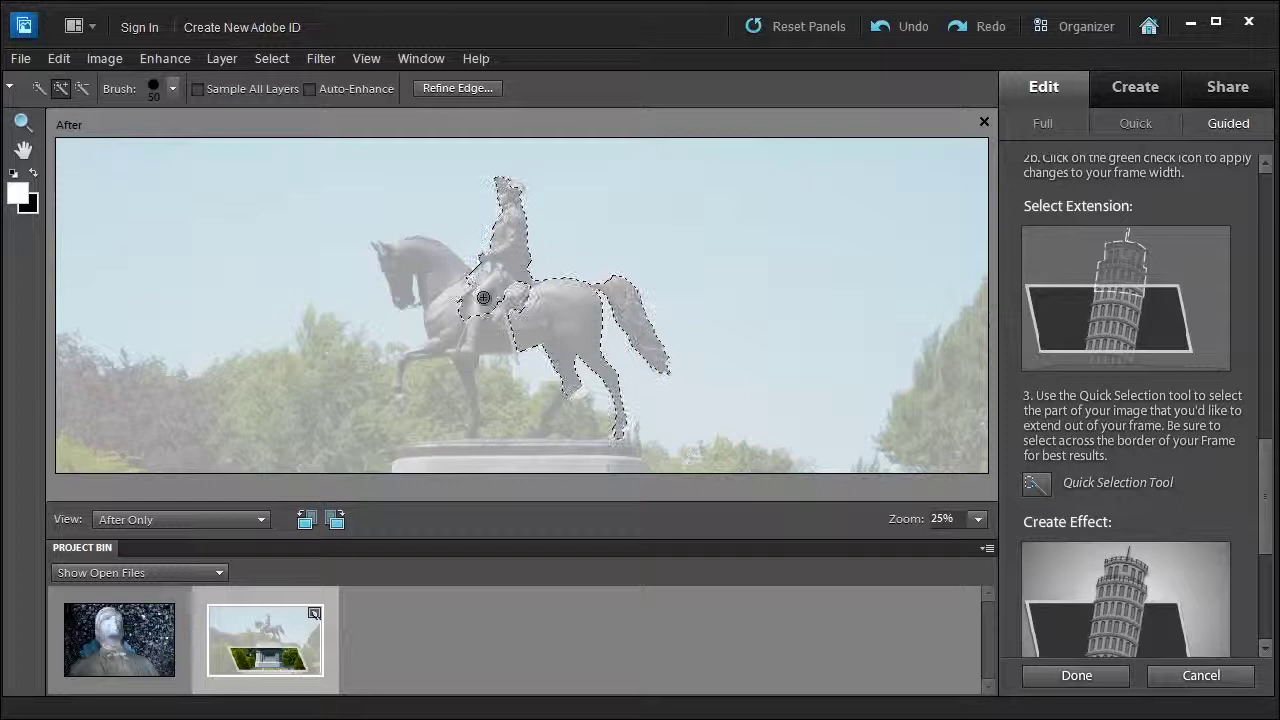
pyautogui.moveTo(483, 297); pyautogui.dragTo(522, 310)
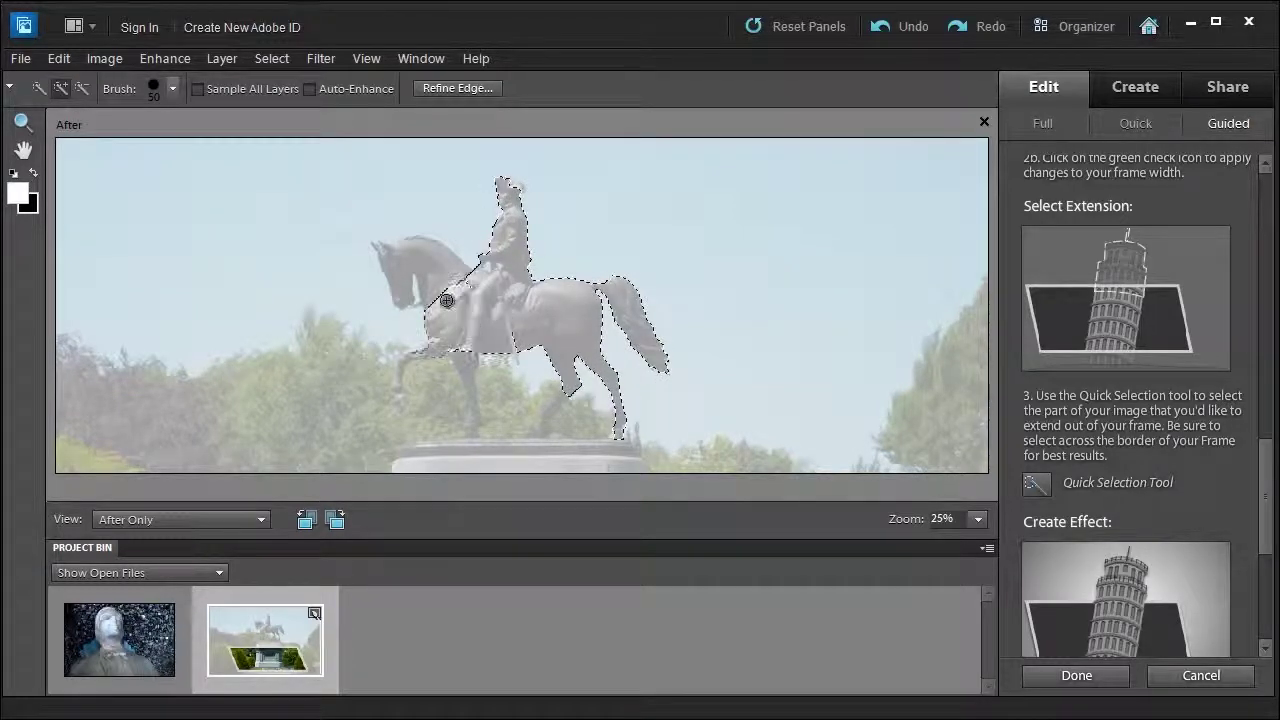
pyautogui.moveTo(446, 300)
pyautogui.mouseDown()
pyautogui.moveTo(438, 272)
pyautogui.moveTo(400, 249)
pyautogui.moveTo(390, 265)
pyautogui.moveTo(406, 280)
pyautogui.mouseUp()
pyautogui.moveTo(491, 374)
pyautogui.mouseDown()
pyautogui.moveTo(466, 357)
pyautogui.moveTo(470, 370)
pyautogui.moveTo(558, 379)
pyautogui.mouseUp()
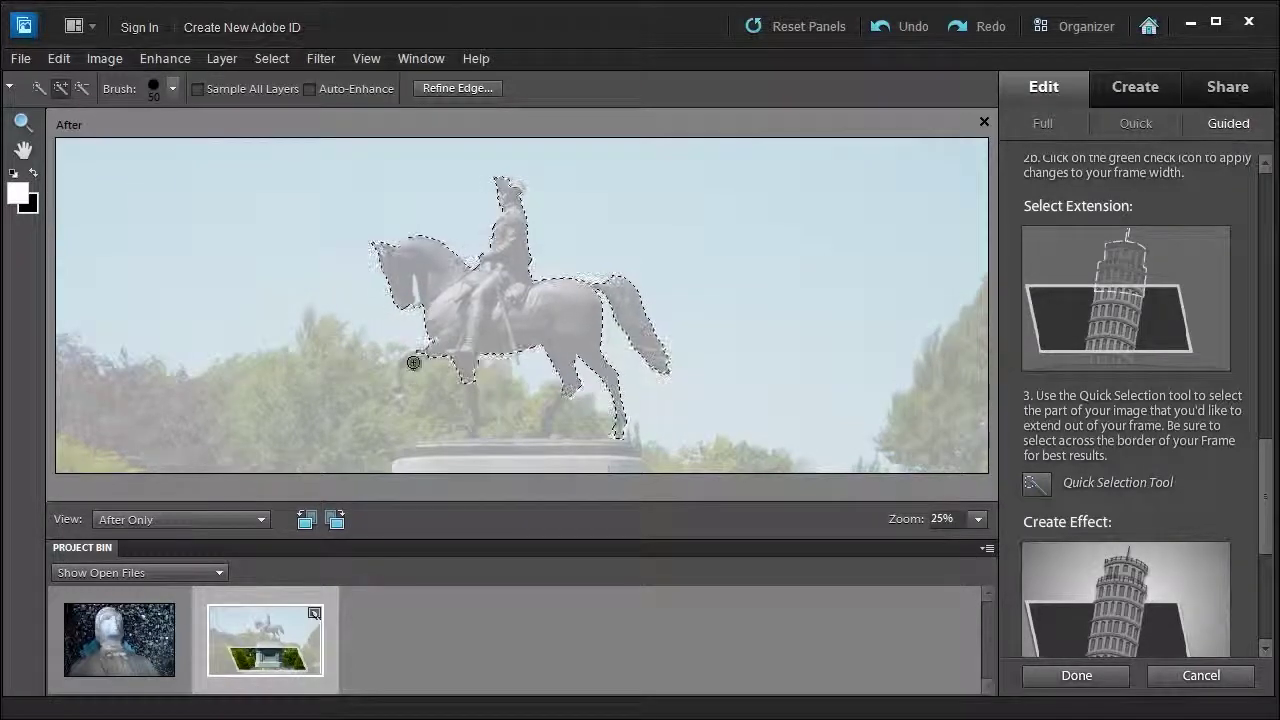
# Zoom to 50% on the legs, shrink the brush, and extend the selection down the forelegs.
pyautogui.click(22, 121)
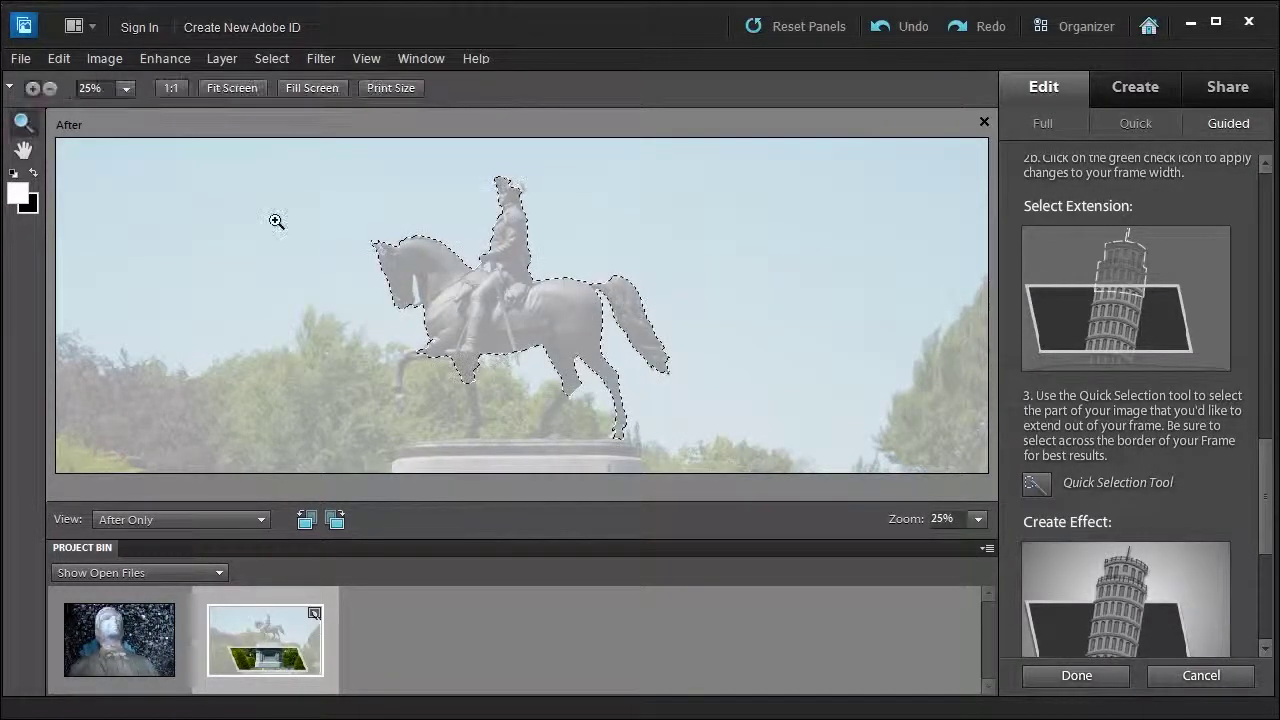
pyautogui.click(452, 337)
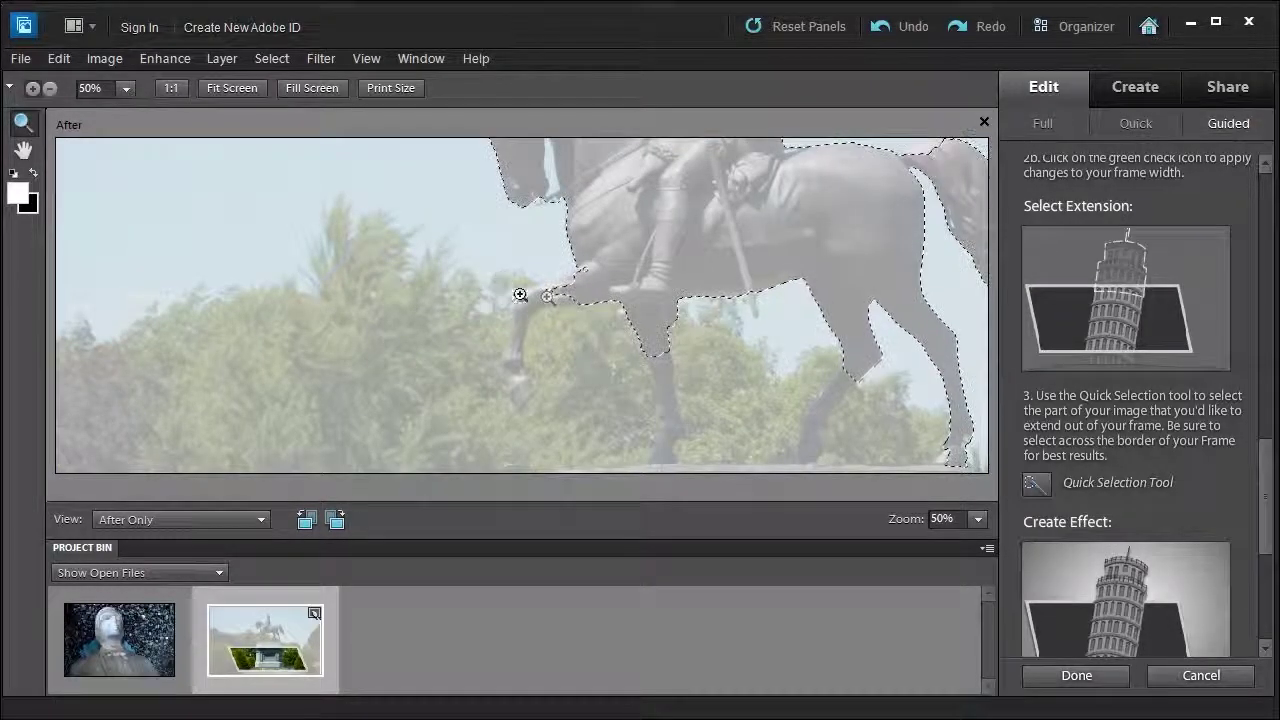
pyautogui.click(1035, 484)
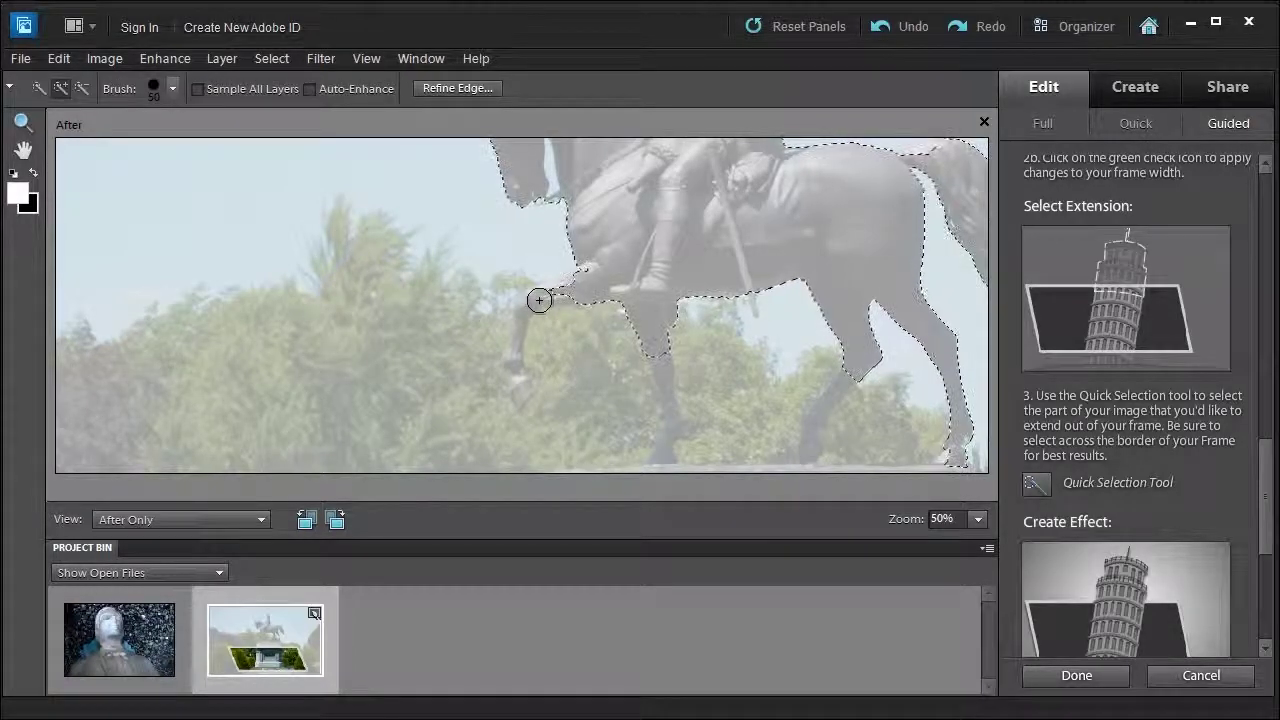
pyautogui.press('[')
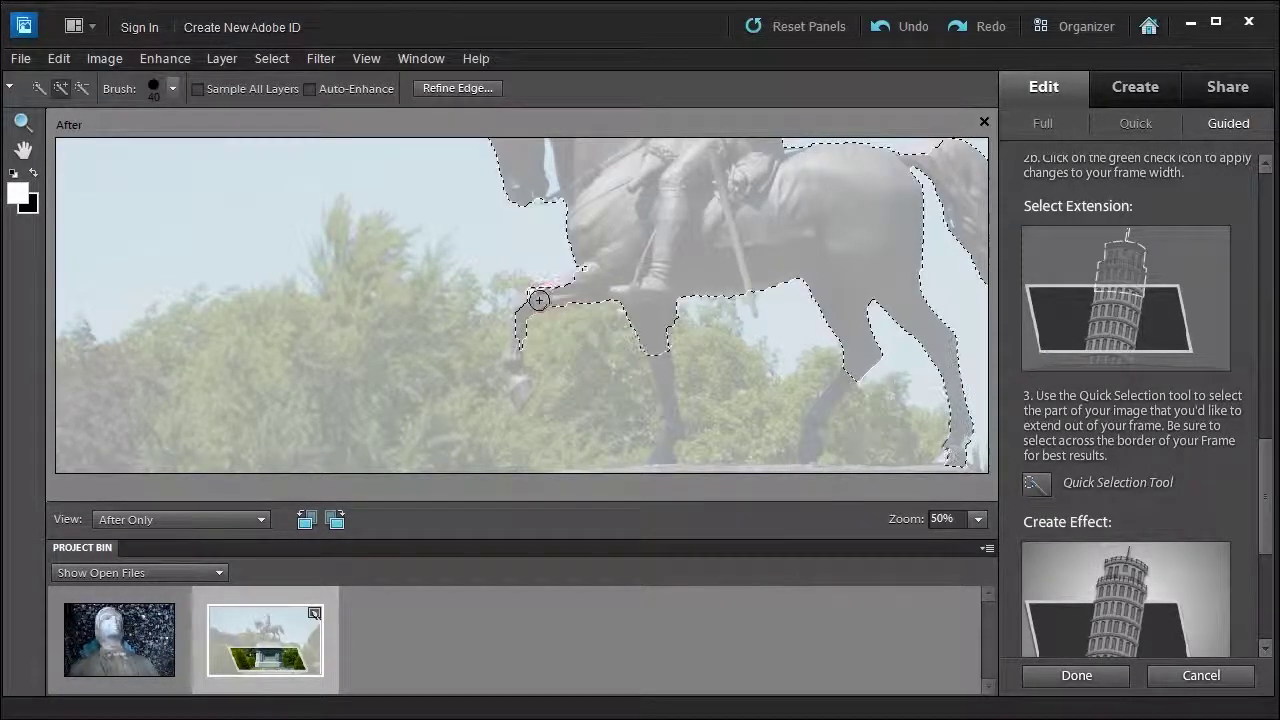
pyautogui.moveTo(538, 300); pyautogui.dragTo(517, 343)
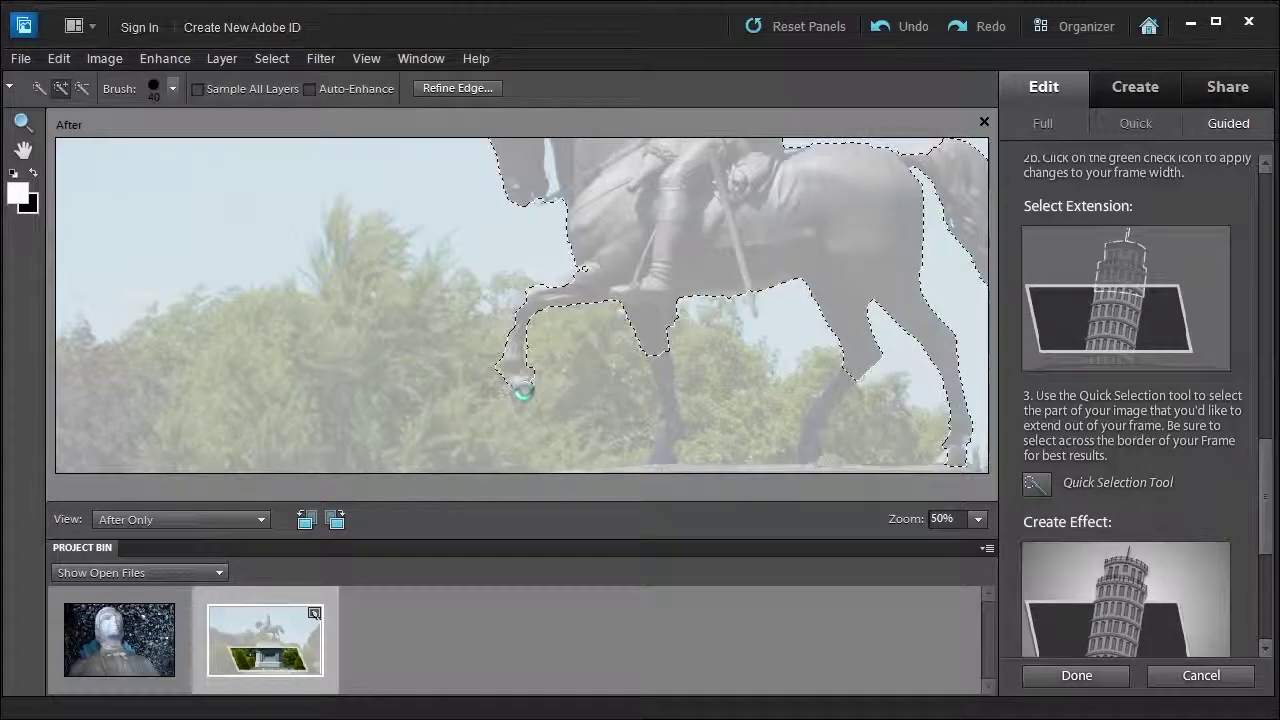
pyautogui.moveTo(522, 393); pyautogui.dragTo(517, 303)
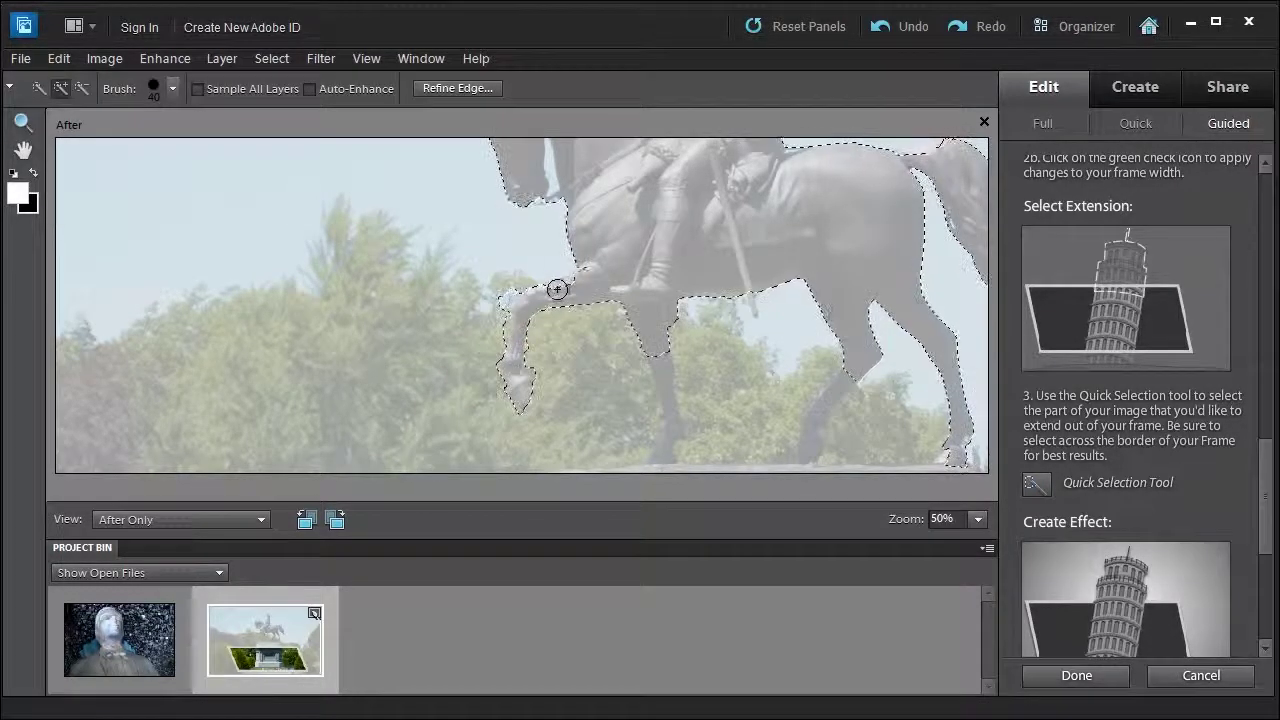
pyautogui.moveTo(664, 362); pyautogui.dragTo(665, 460)
pyautogui.moveTo(790, 347)
pyautogui.mouseDown()
pyautogui.moveTo(841, 388)
pyautogui.moveTo(814, 434)
pyautogui.mouseUp()
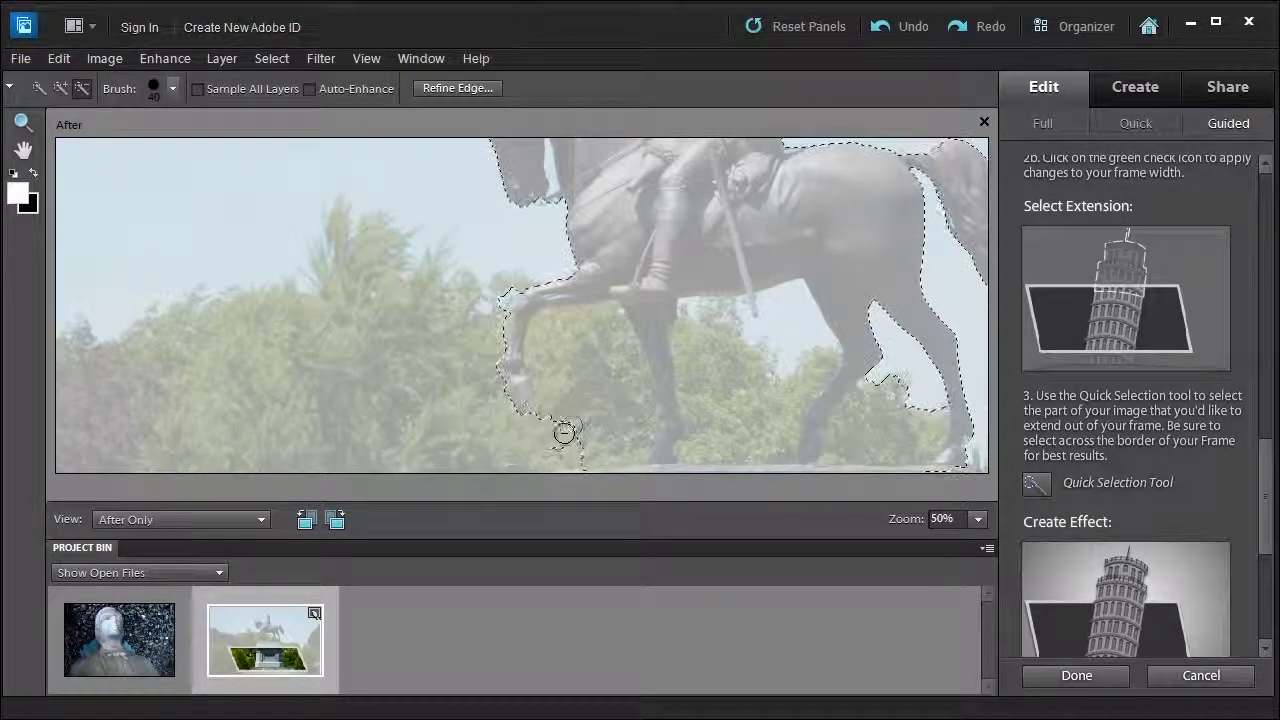
# Subtract the trees between the horse's legs and trim the selection tightly around the foreleg.
pyautogui.moveTo(572, 426); pyautogui.dragTo(571, 391)
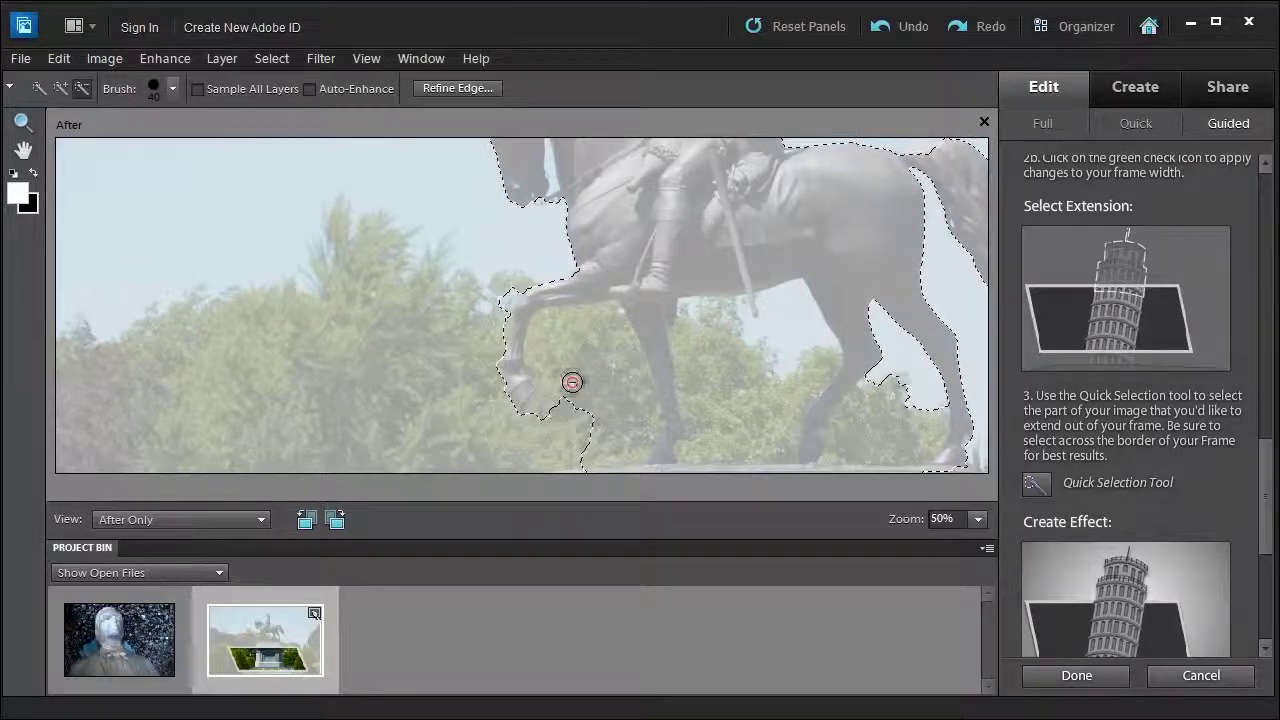
pyautogui.moveTo(574, 337); pyautogui.dragTo(609, 389)
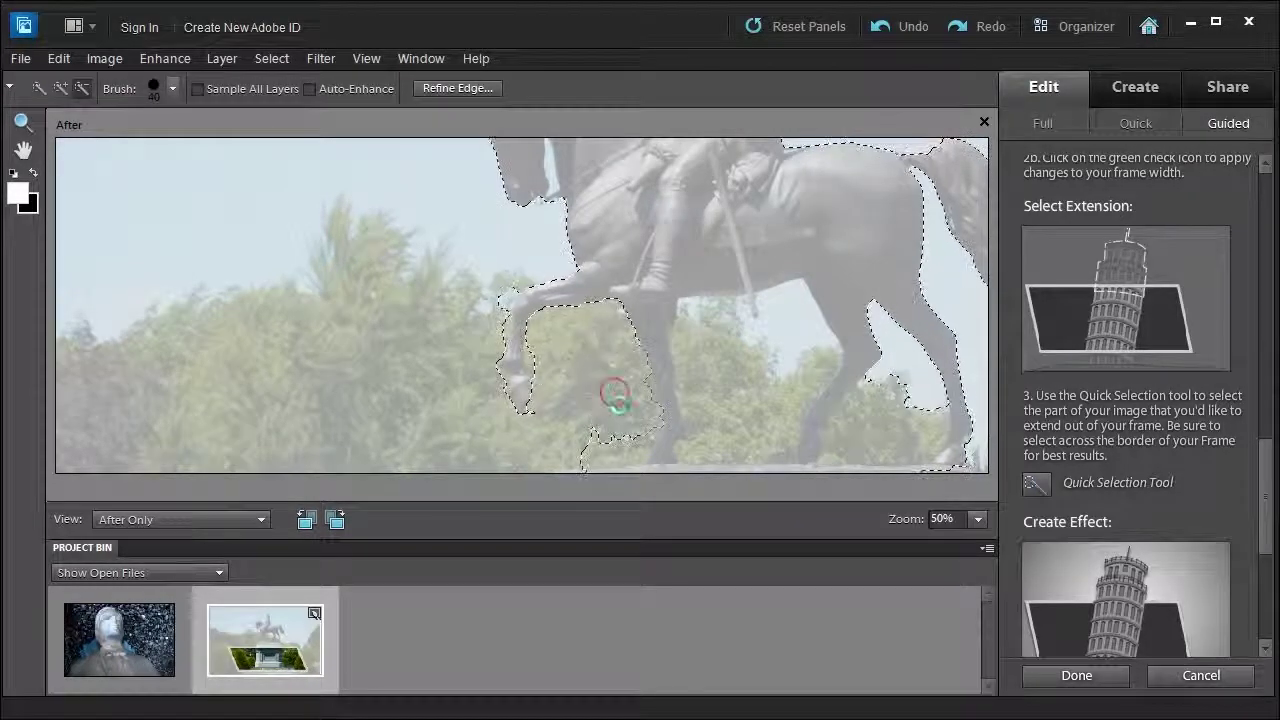
pyautogui.moveTo(603, 447); pyautogui.dragTo(637, 440)
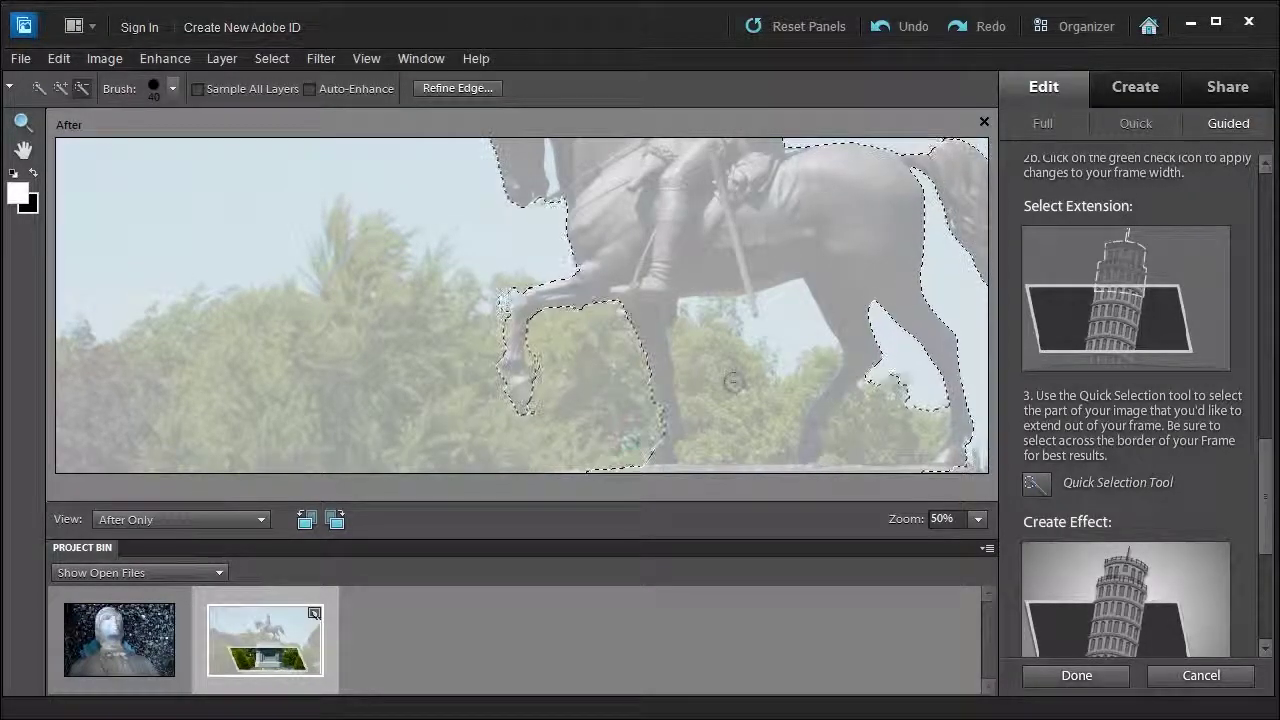
pyautogui.moveTo(749, 364)
pyautogui.mouseDown()
pyautogui.moveTo(735, 397)
pyautogui.moveTo(715, 361)
pyautogui.moveTo(727, 339)
pyautogui.moveTo(800, 332)
pyautogui.moveTo(792, 451)
pyautogui.moveTo(799, 401)
pyautogui.moveTo(786, 405)
pyautogui.moveTo(807, 371)
pyautogui.moveTo(778, 419)
pyautogui.moveTo(719, 436)
pyautogui.mouseUp()
pyautogui.moveTo(840, 425)
pyautogui.mouseDown()
pyautogui.moveTo(880, 434)
pyautogui.moveTo(851, 411)
pyautogui.moveTo(880, 440)
pyautogui.moveTo(920, 434)
pyautogui.moveTo(851, 451)
pyautogui.moveTo(831, 434)
pyautogui.mouseUp()
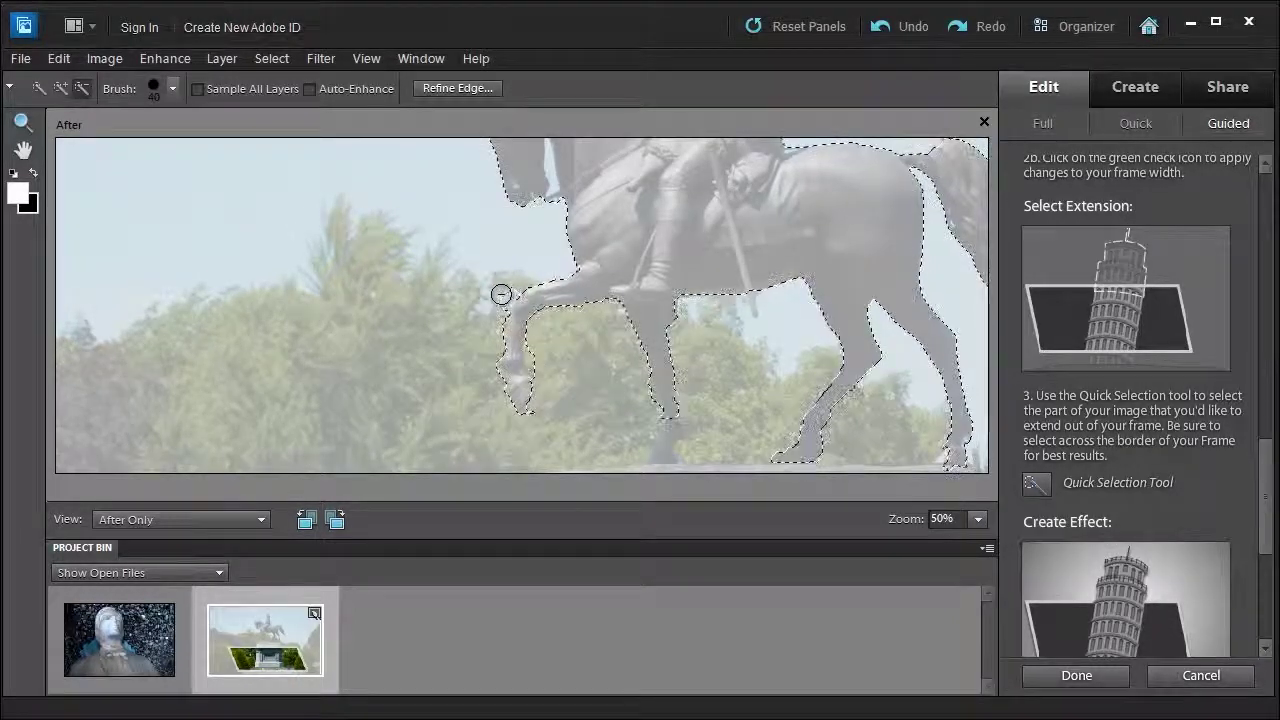
pyautogui.click(540, 357)
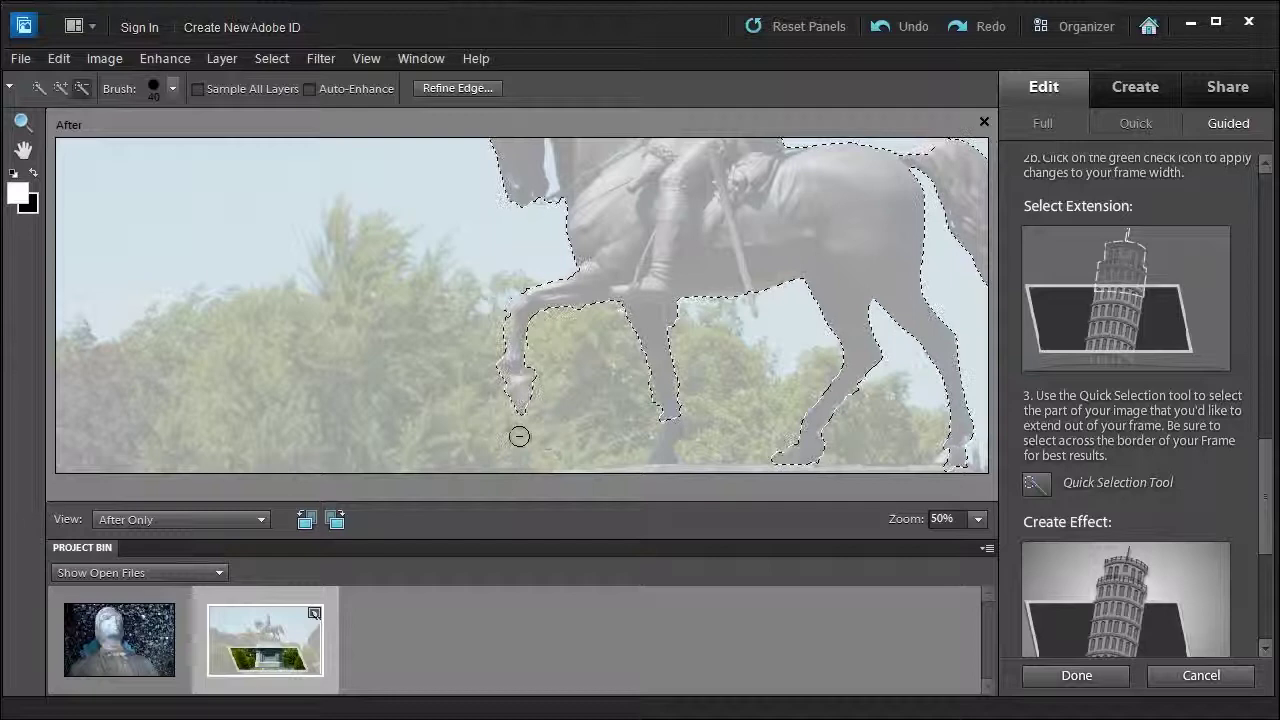
pyautogui.click(550, 326)
# Shrink the brush to 15, trim the selection at the horse's chin and neck, and restore Add to Selection.
pyautogui.scroll(3, 634, 314)
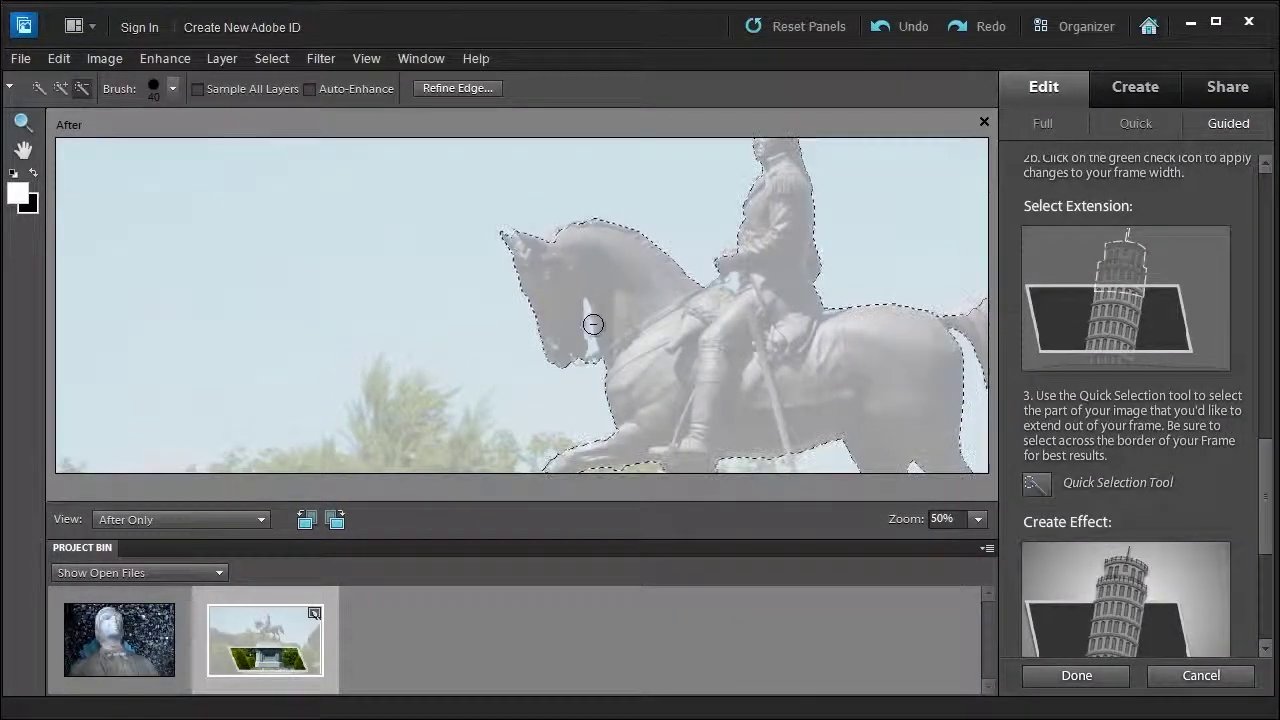
pyautogui.press('[')
pyautogui.press('[')
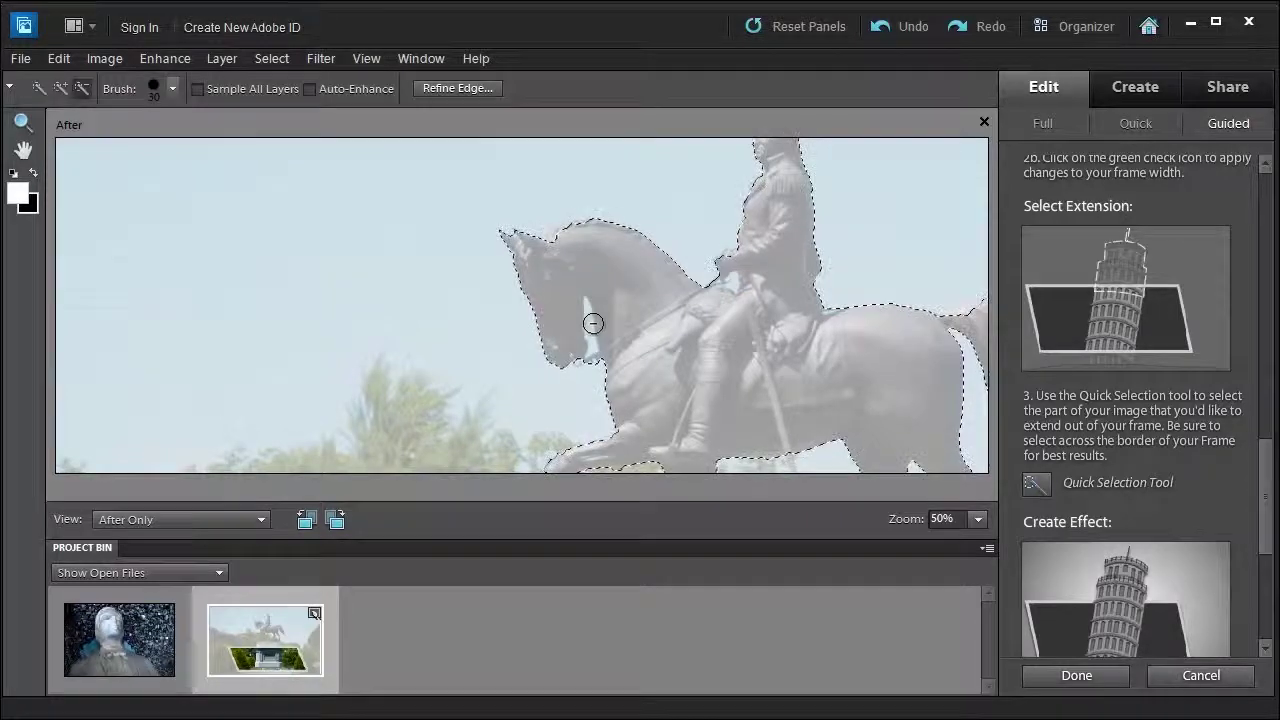
pyautogui.press('[')
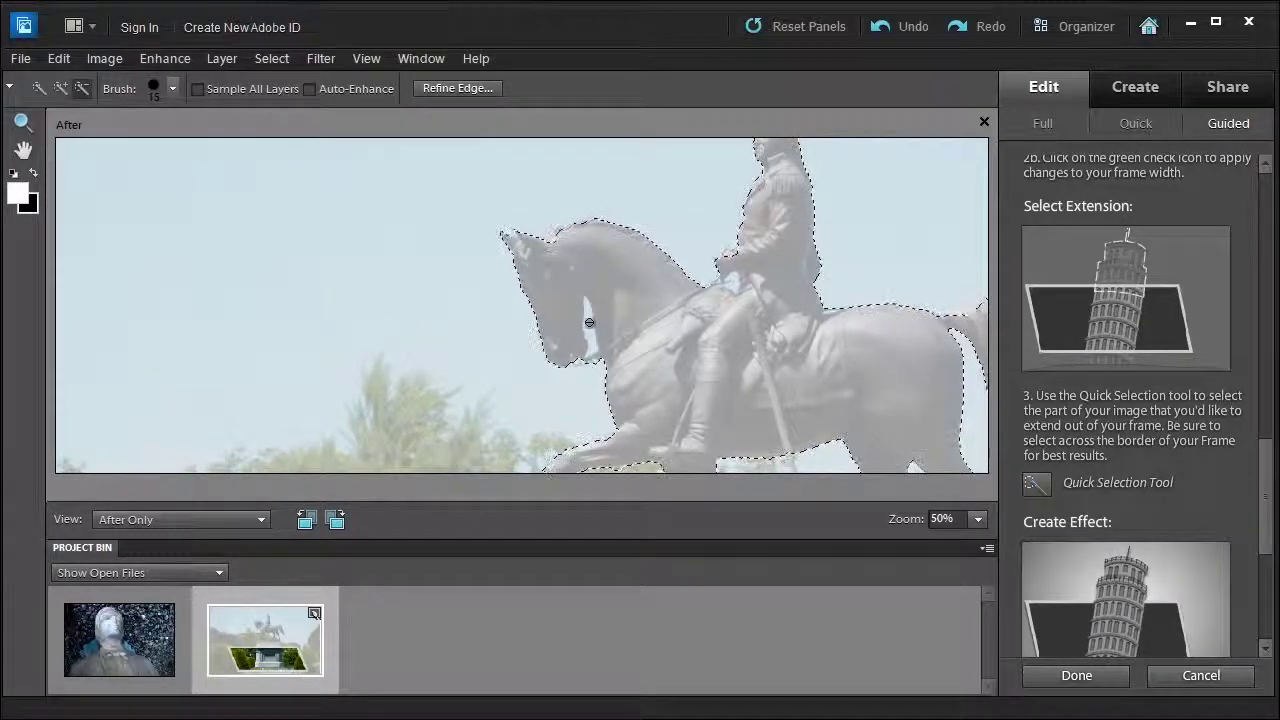
pyautogui.moveTo(588, 335); pyautogui.dragTo(606, 387)
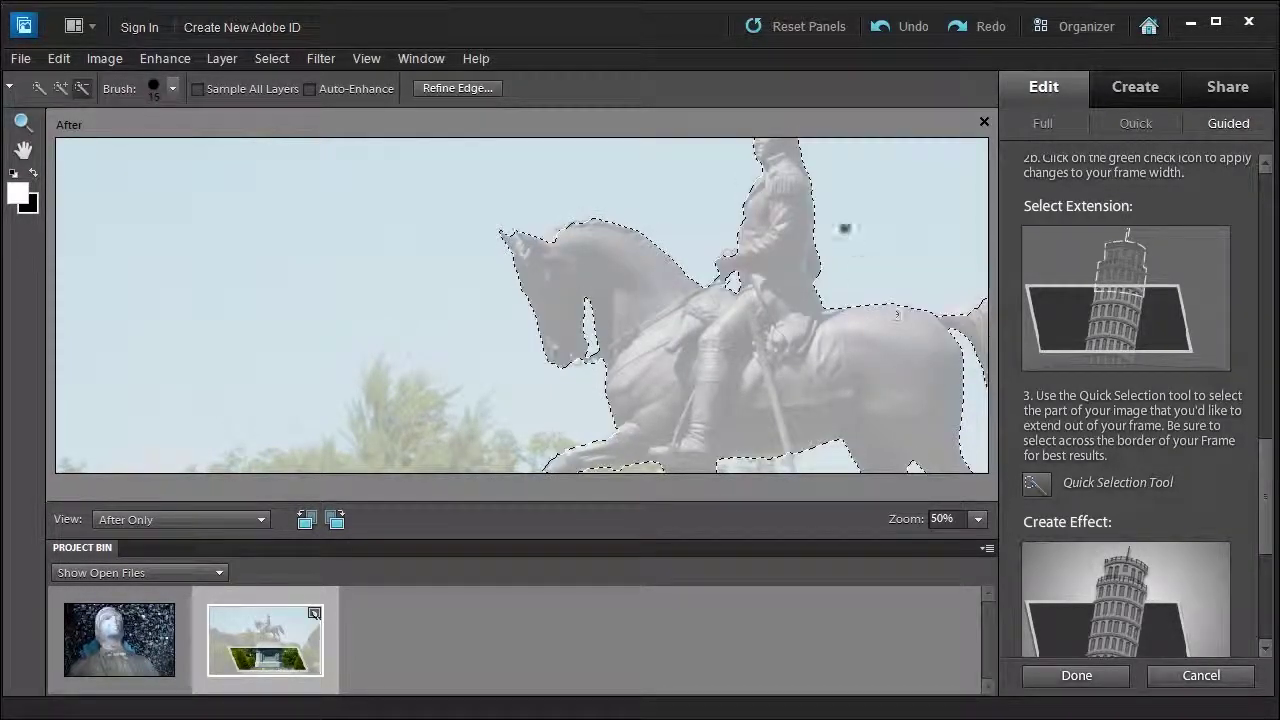
pyautogui.click(60, 88)
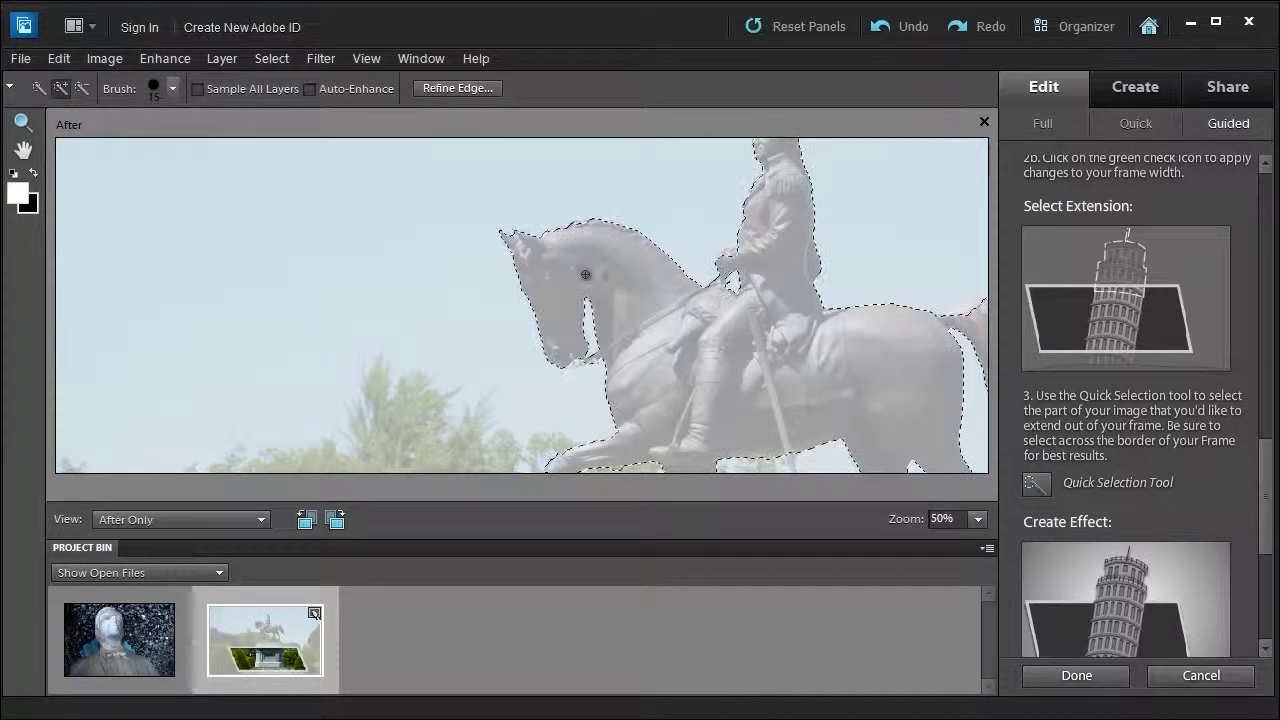
pyautogui.moveTo(732, 305); pyautogui.dragTo(550, 385)
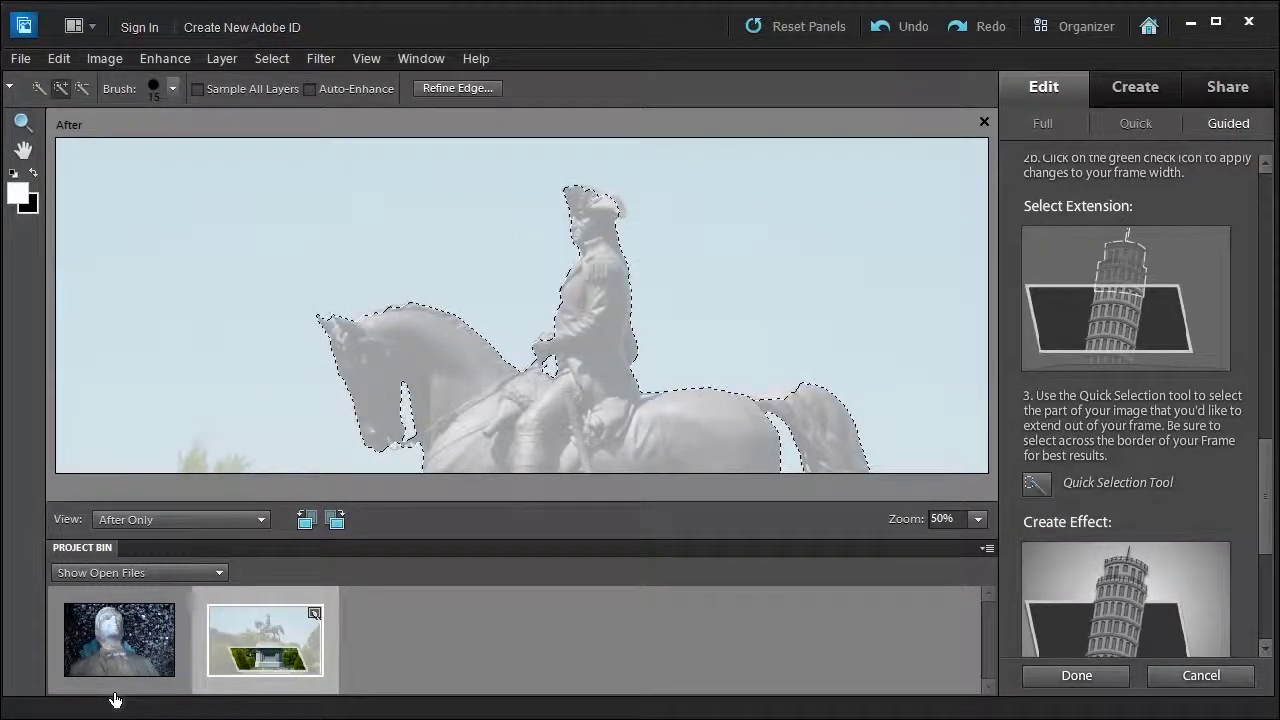
# Fit the whole statue photo in the window to check the selection reaching above the frame.
pyautogui.scroll(-5, 120, 690)
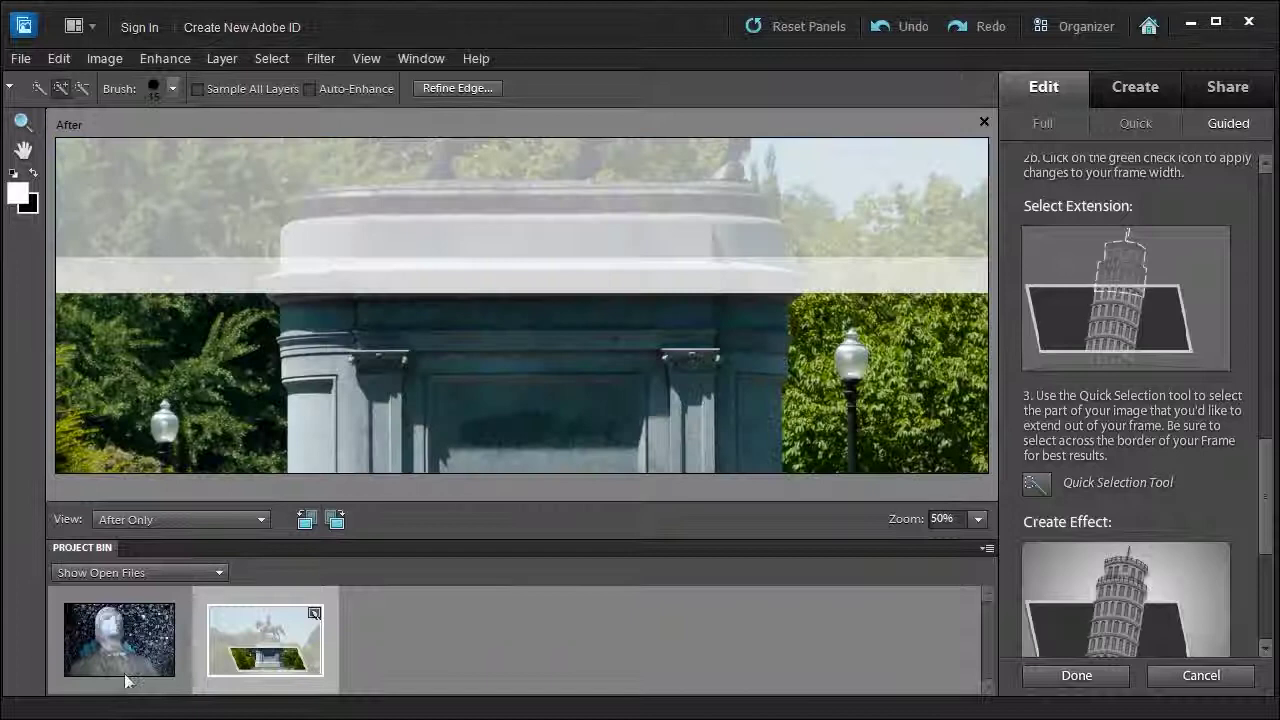
pyautogui.click(1036, 484)
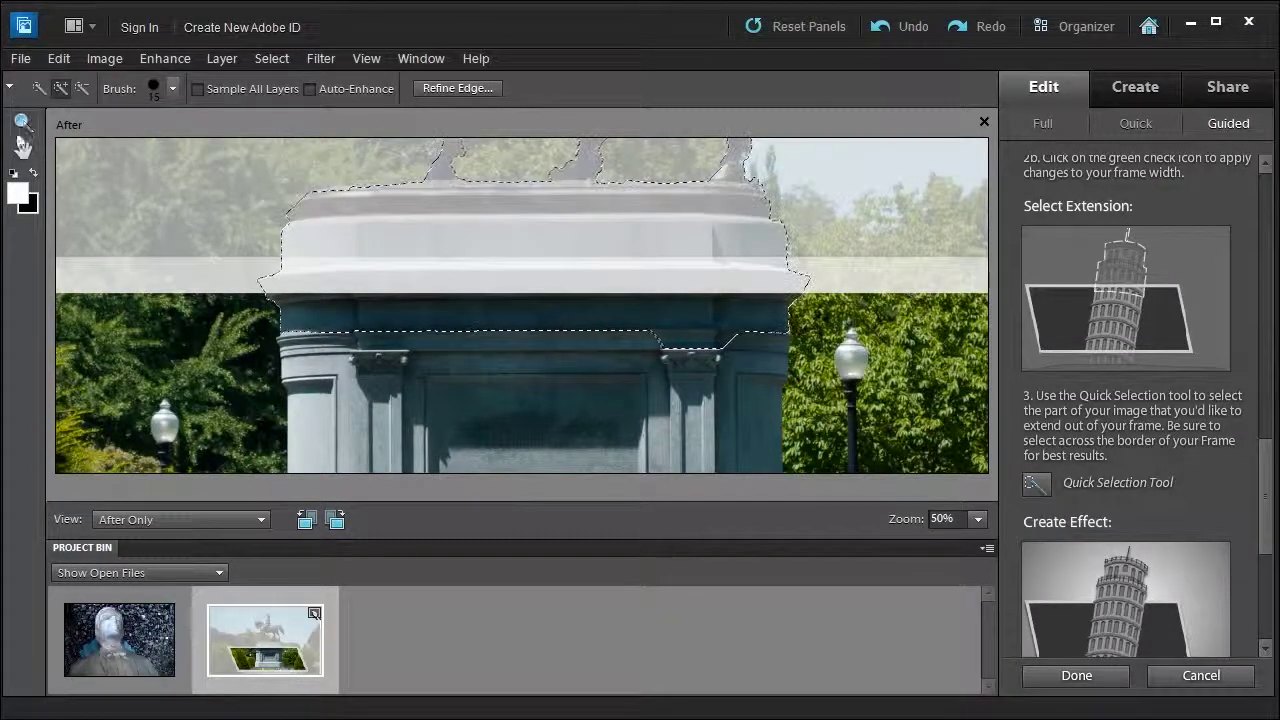
pyautogui.click(24, 150)
pyautogui.doubleClick(24, 150)
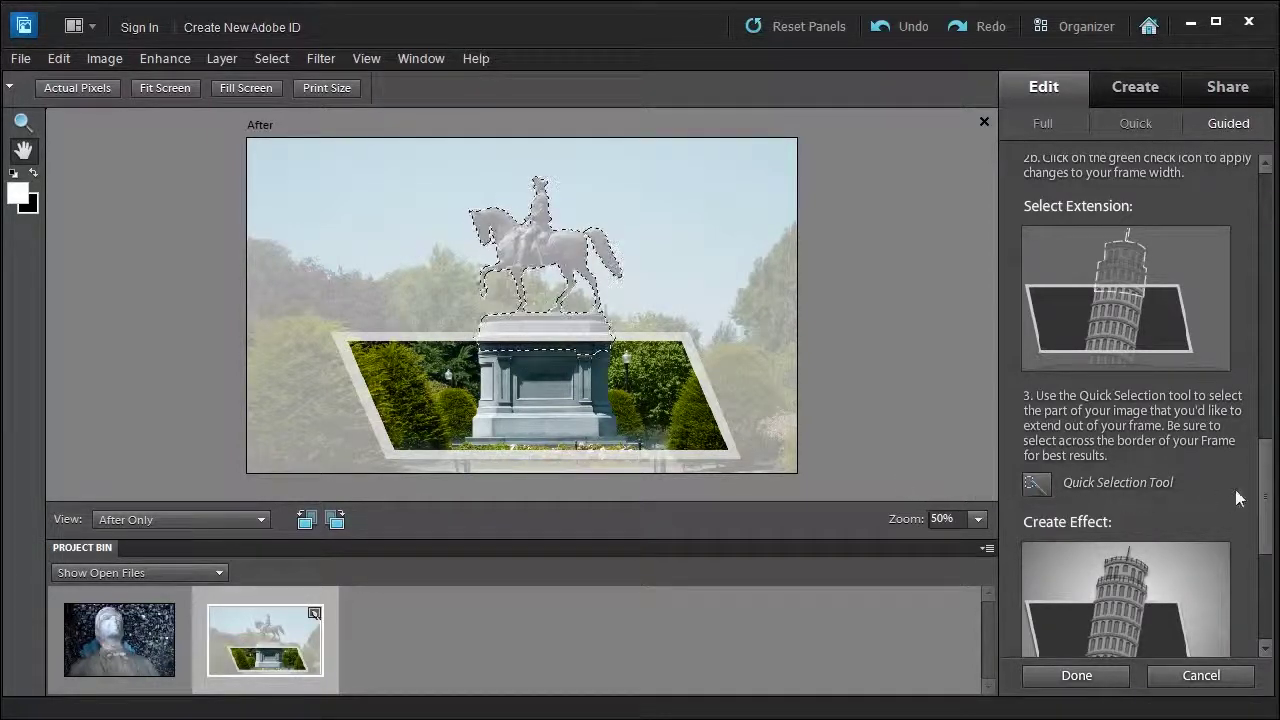
pyautogui.scroll(-5, 1235, 489)
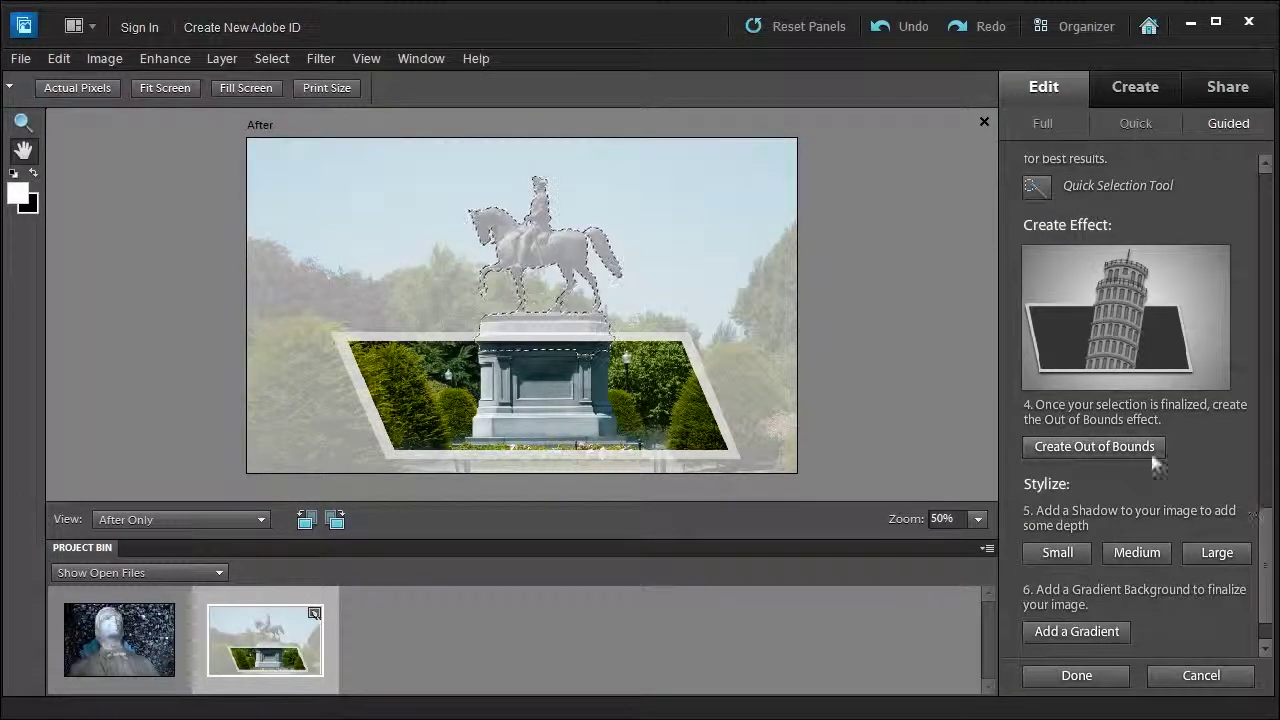
# Create the Out of Bounds effect and give the frame a Medium shadow after trying Small.
pyautogui.click(1058, 447)
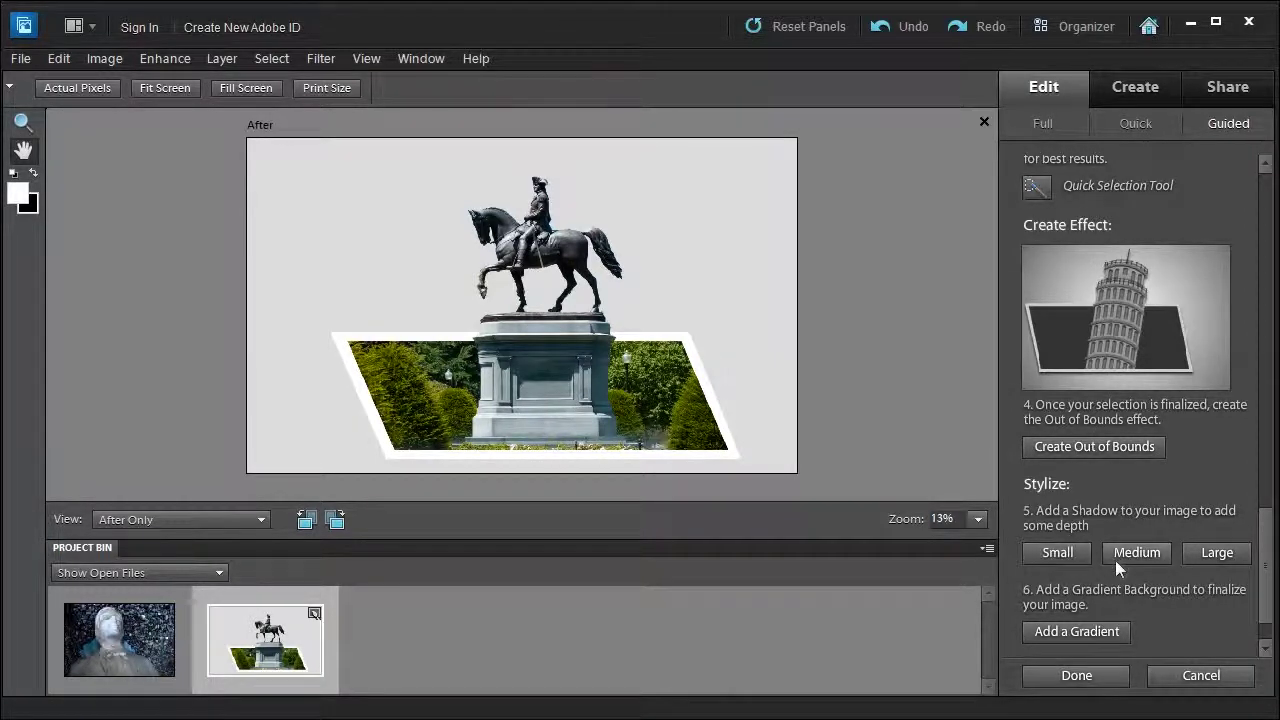
pyautogui.click(1057, 553)
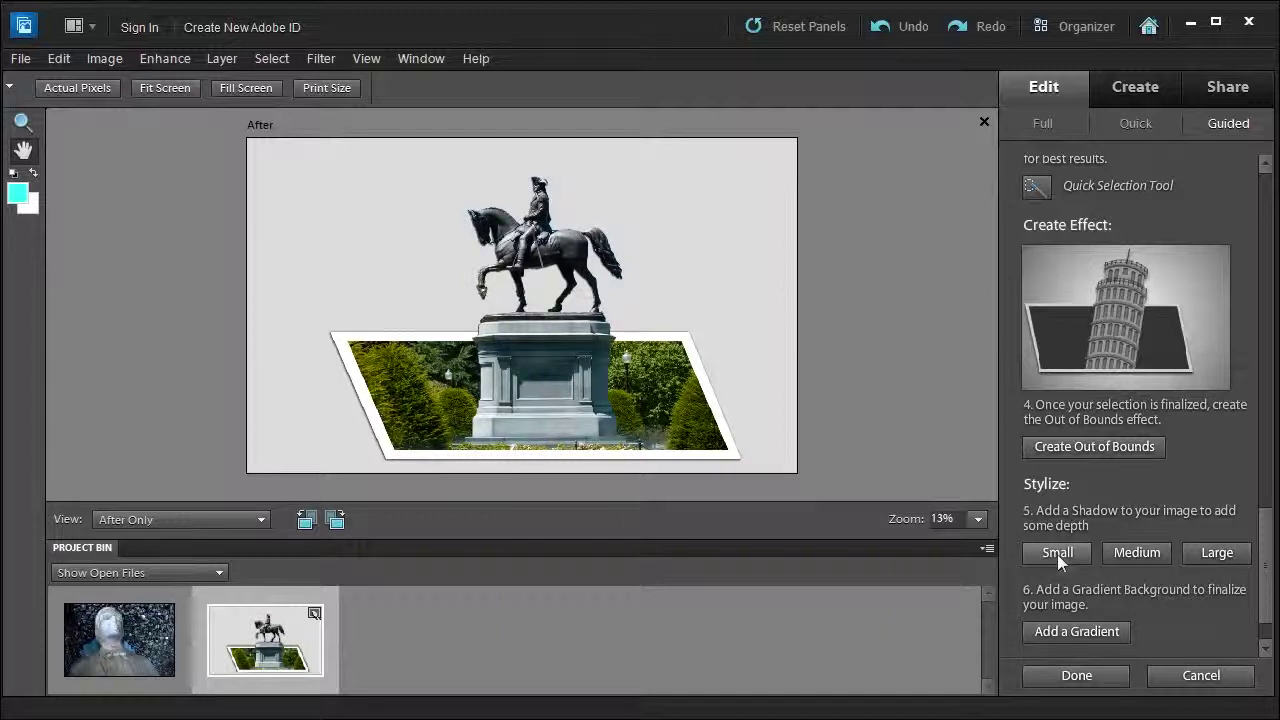
pyautogui.click(1144, 555)
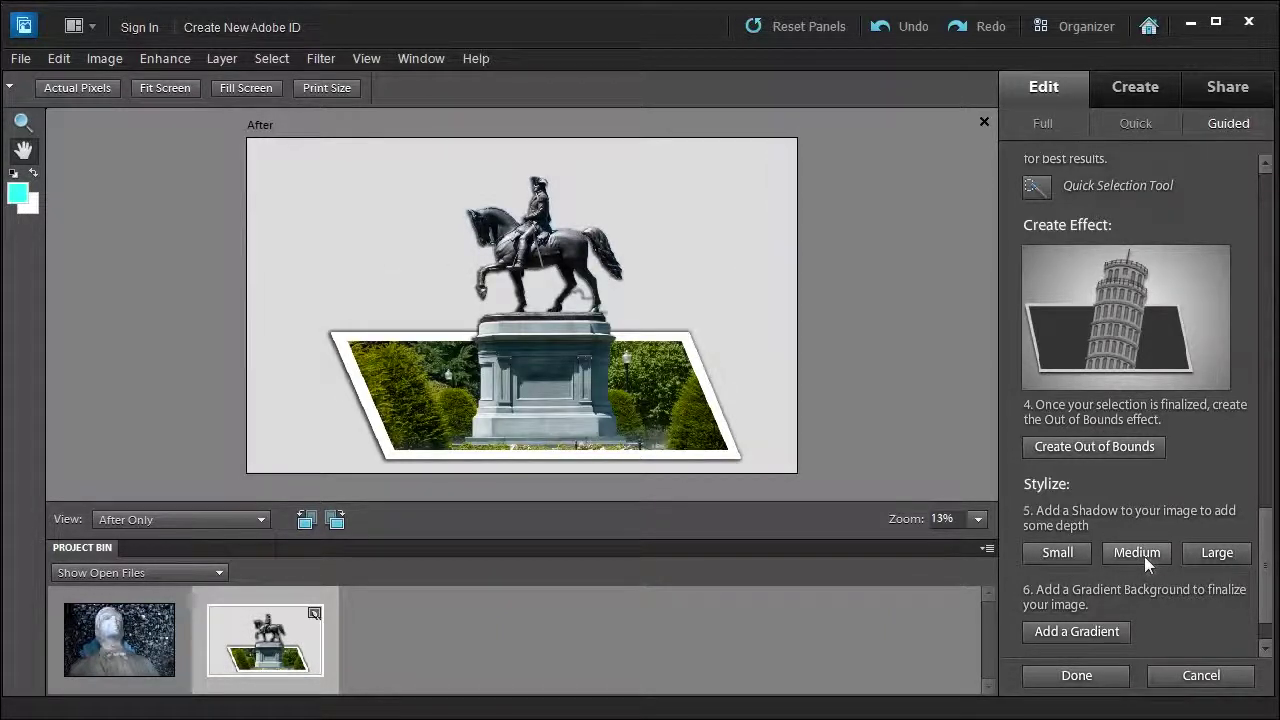
pyautogui.click(1055, 553)
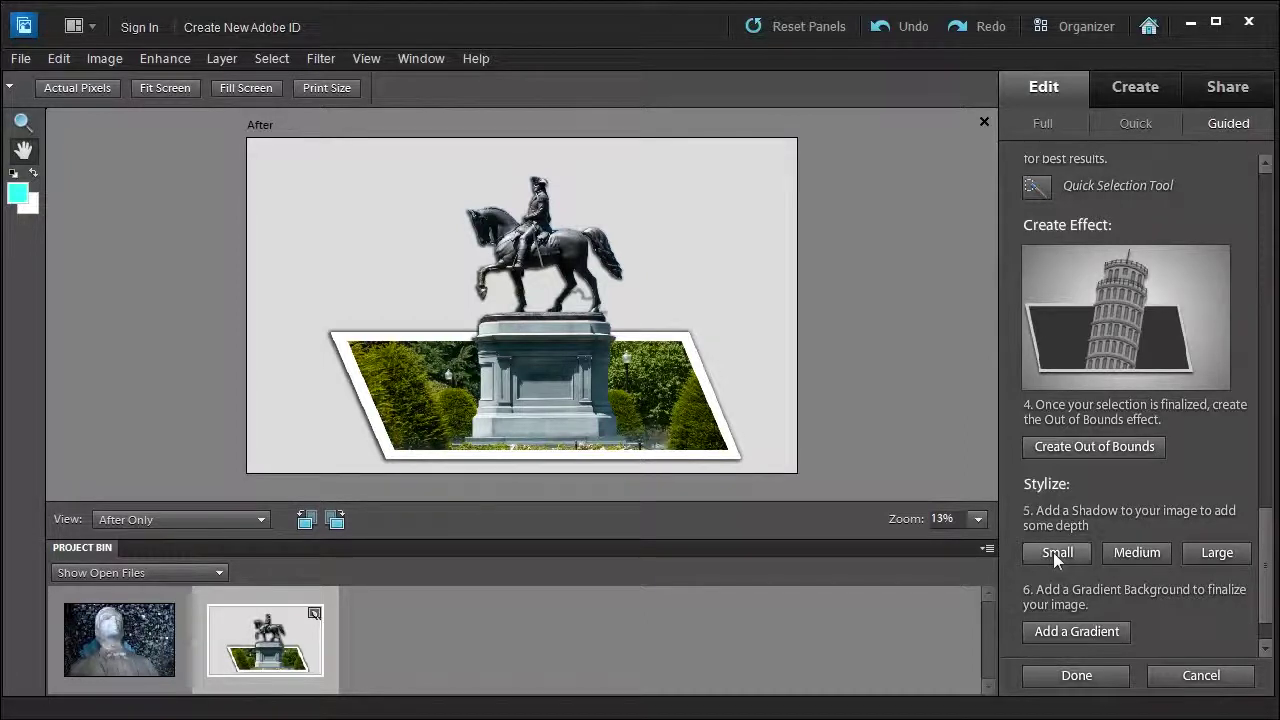
pyautogui.click(1134, 555)
pyautogui.scroll(-2, 1265, 560)
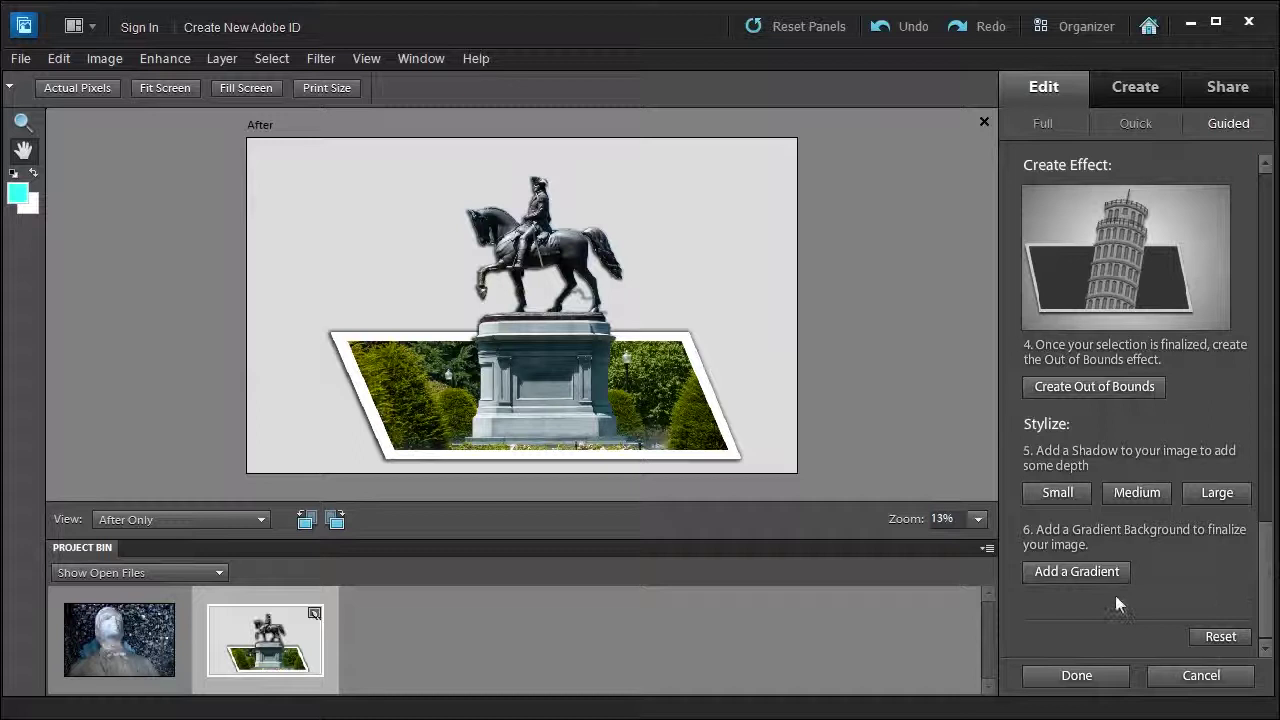
# Add a gradient fill layer set to Linear style at a -90° angle.
pyautogui.click(1079, 569)
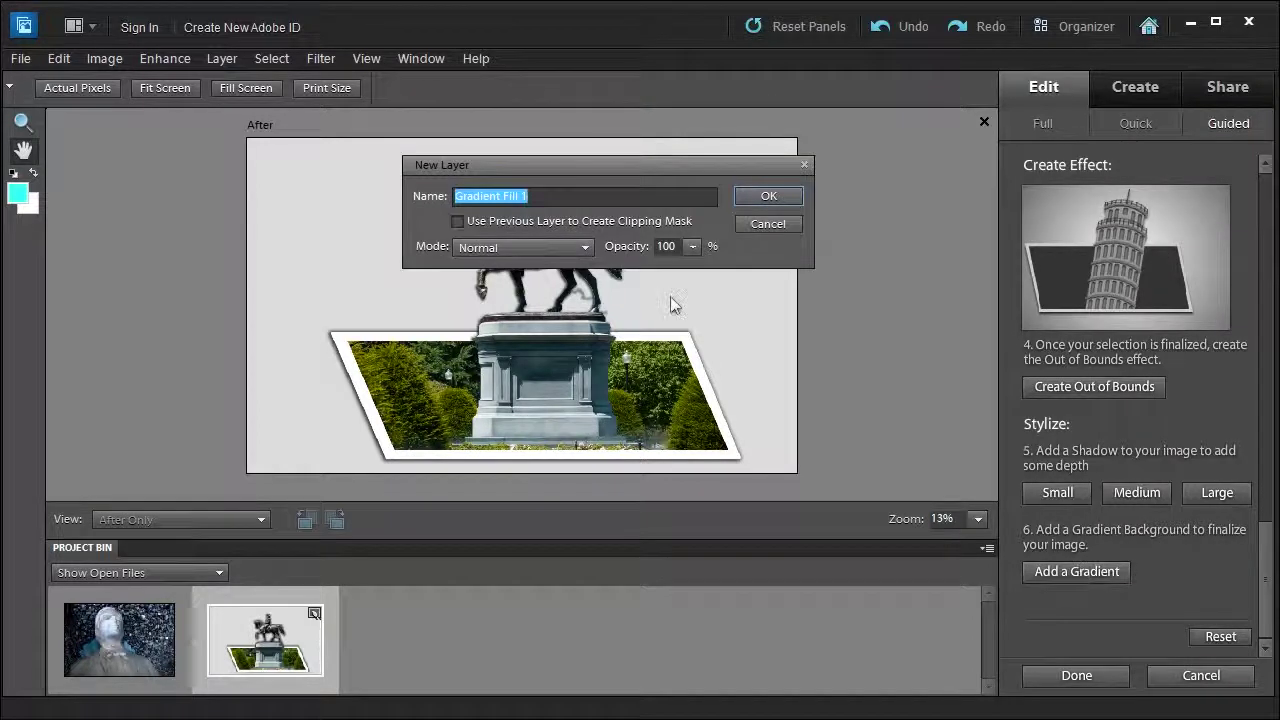
pyautogui.click(768, 196)
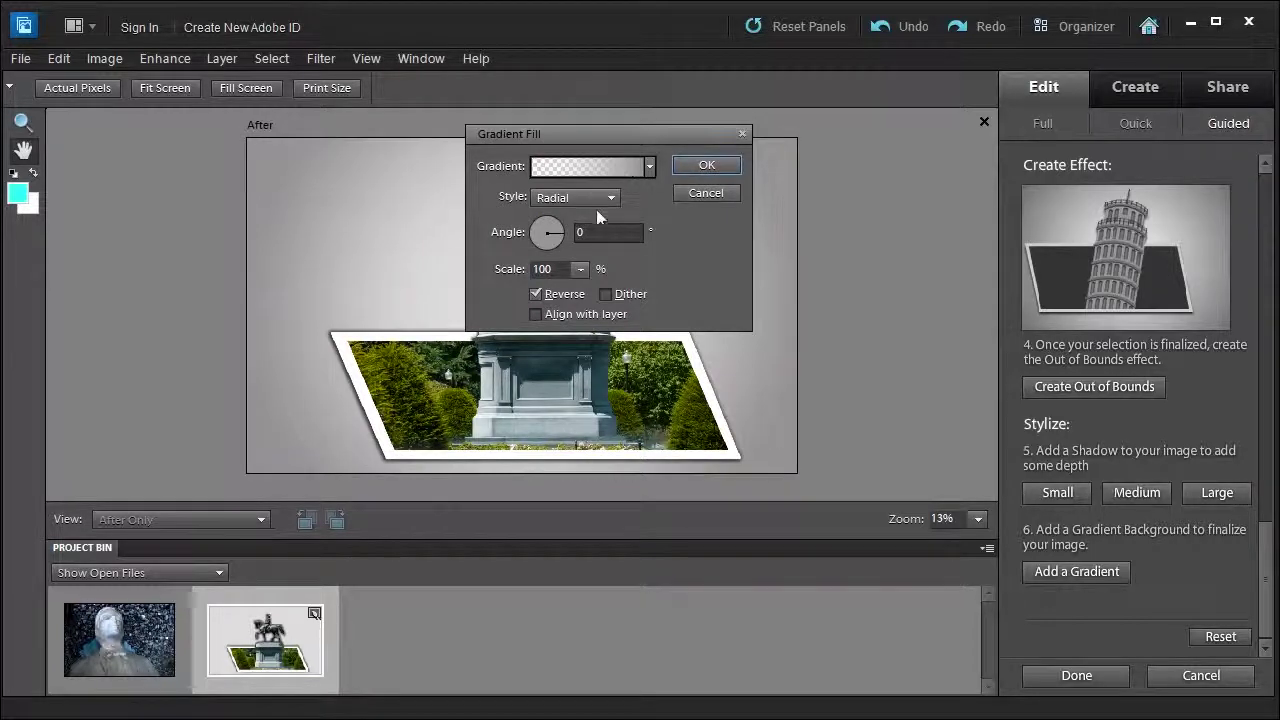
pyautogui.click(545, 199)
pyautogui.click(546, 216)
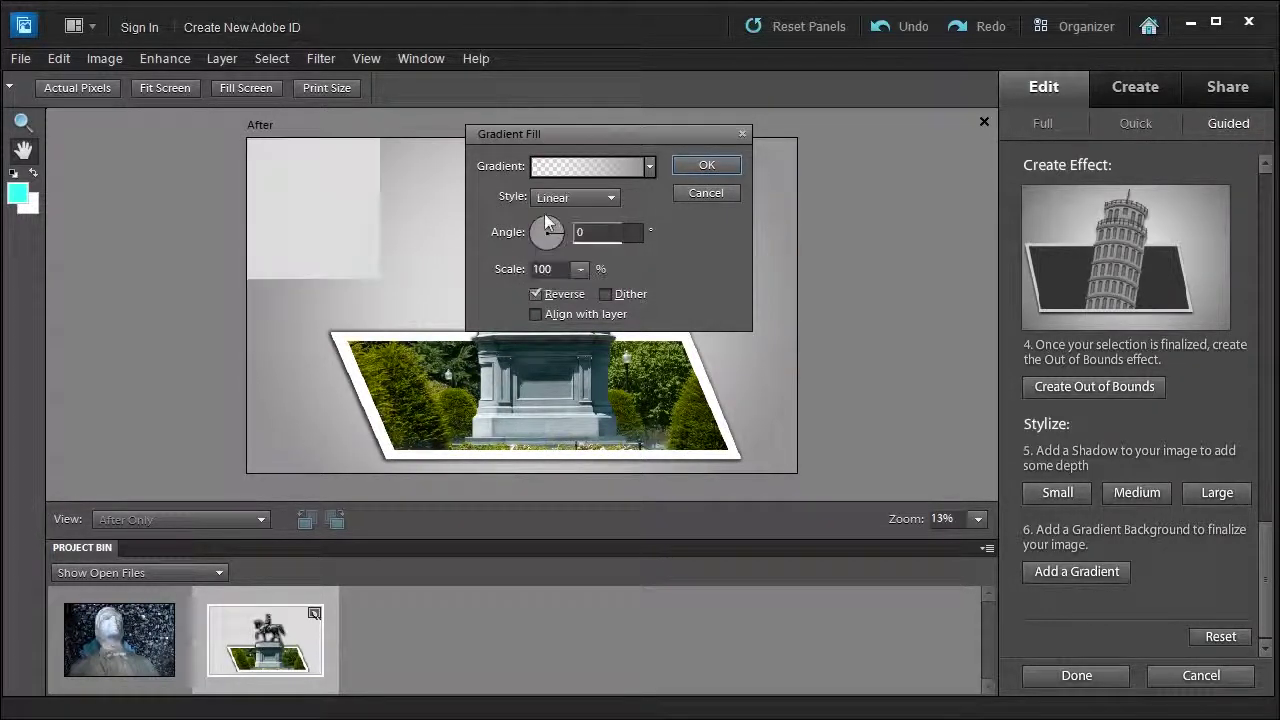
pyautogui.moveTo(559, 231); pyautogui.dragTo(547, 251)
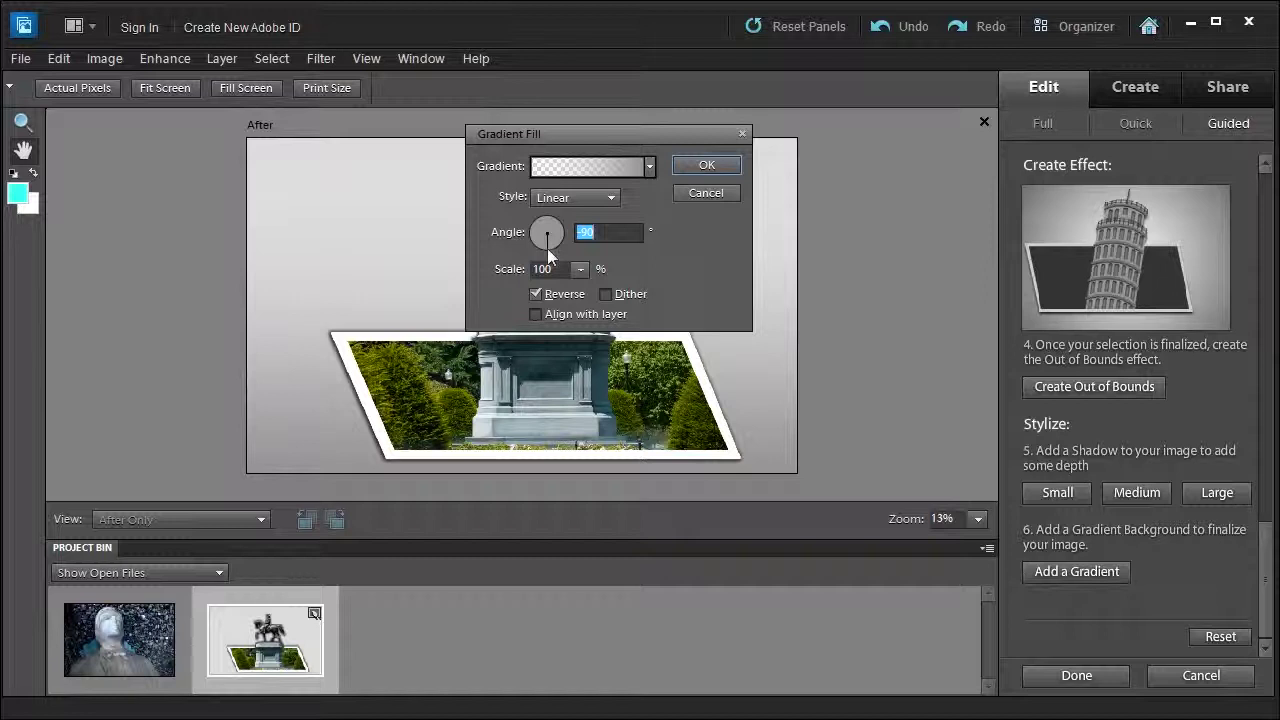
# Load the Simple gradient set, preview several swatches and choose Light Cyan.
pyautogui.click(649, 167)
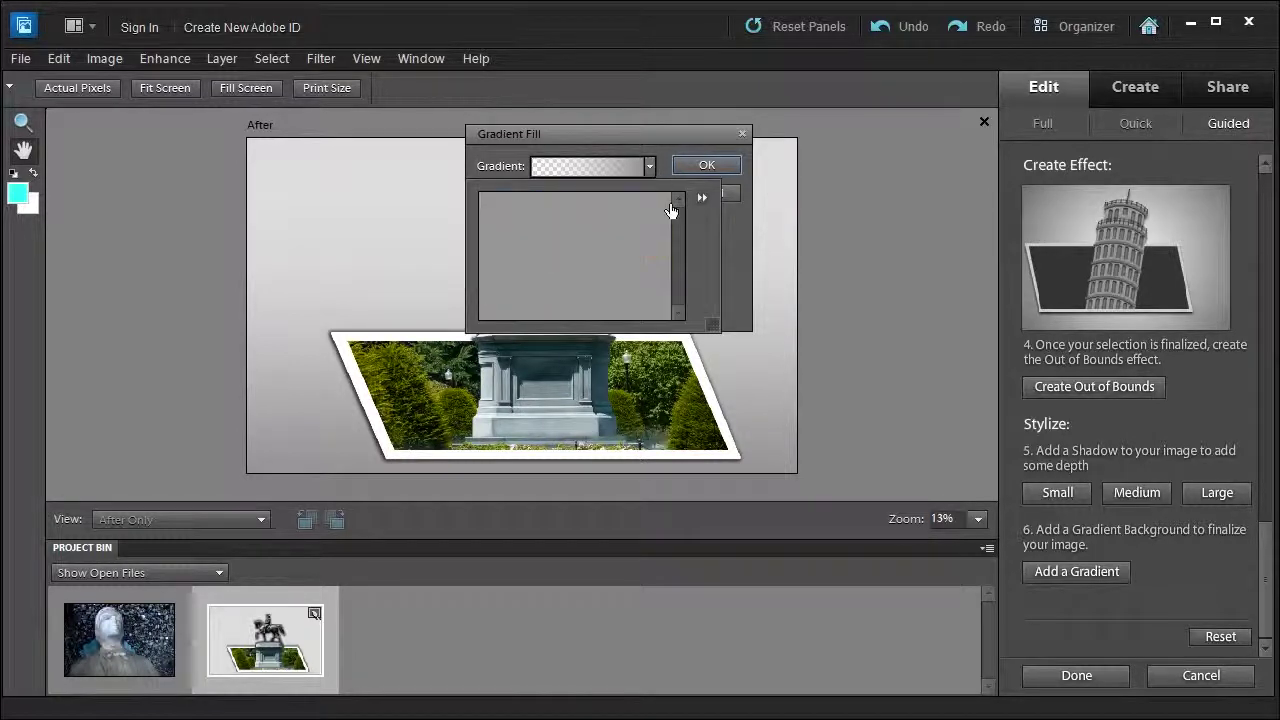
pyautogui.click(702, 197)
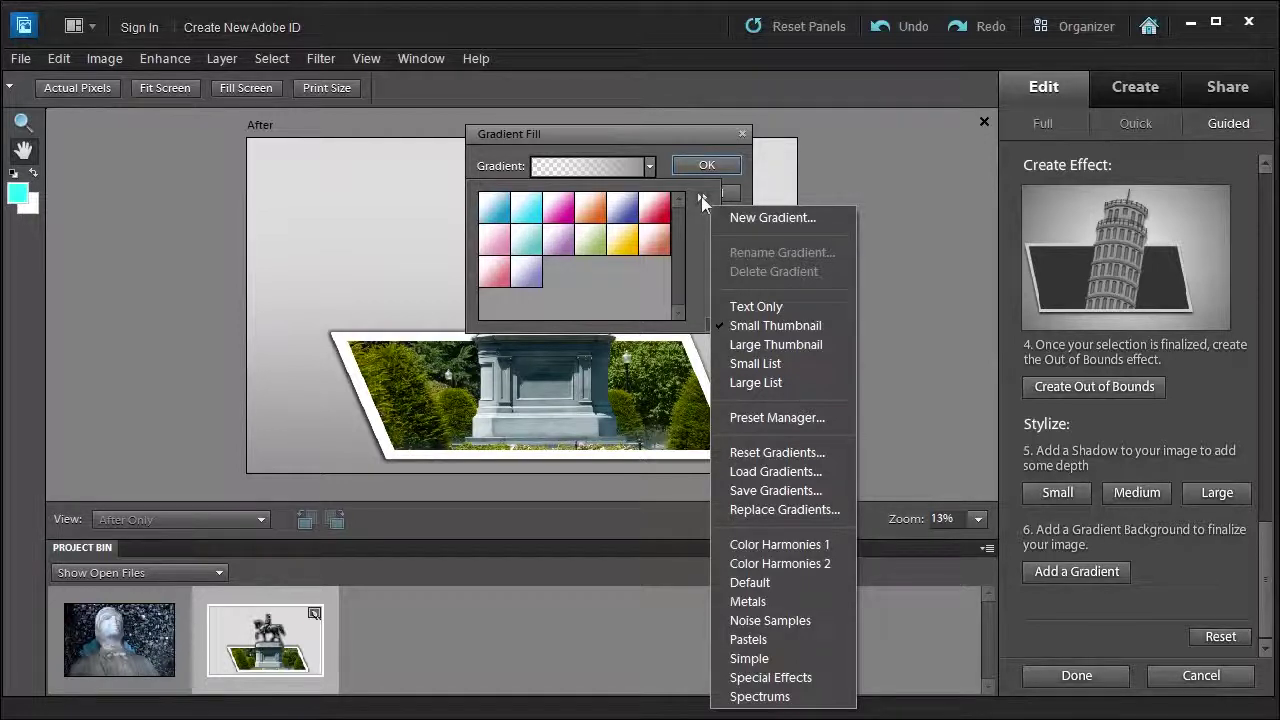
pyautogui.click(767, 657)
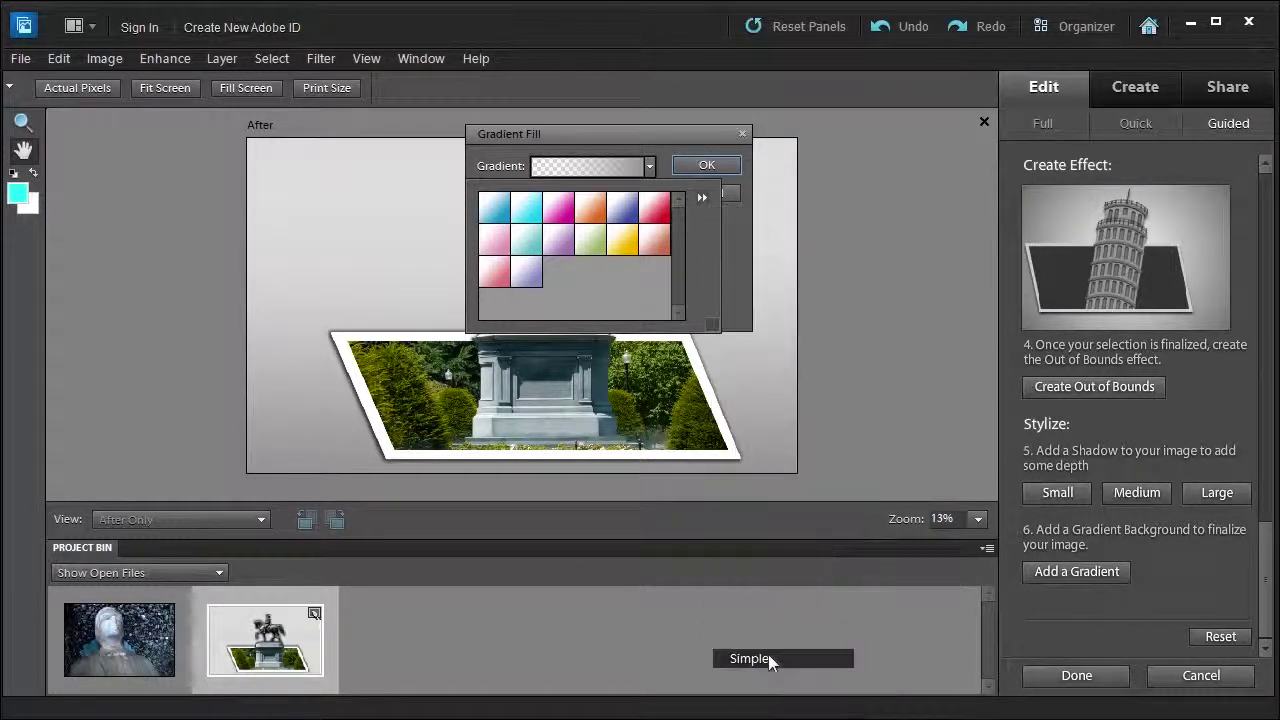
pyautogui.click(654, 240)
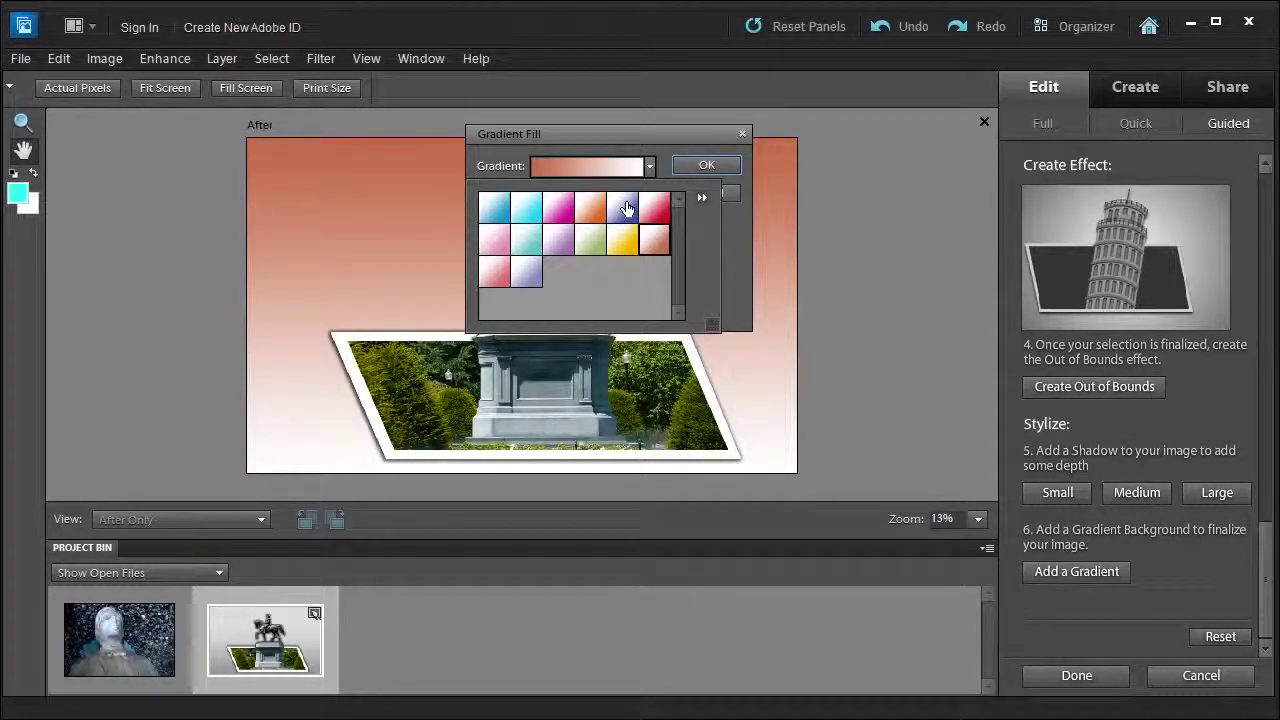
pyautogui.click(627, 207)
pyautogui.click(653, 206)
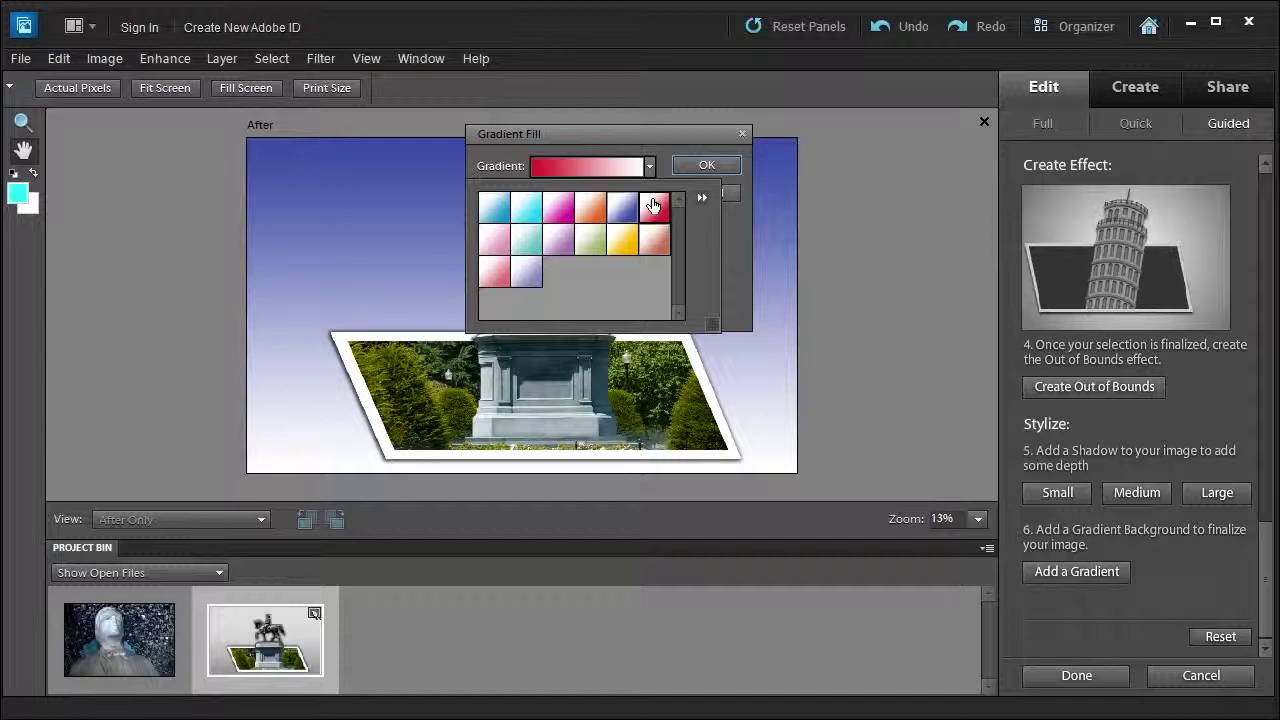
pyautogui.click(516, 275)
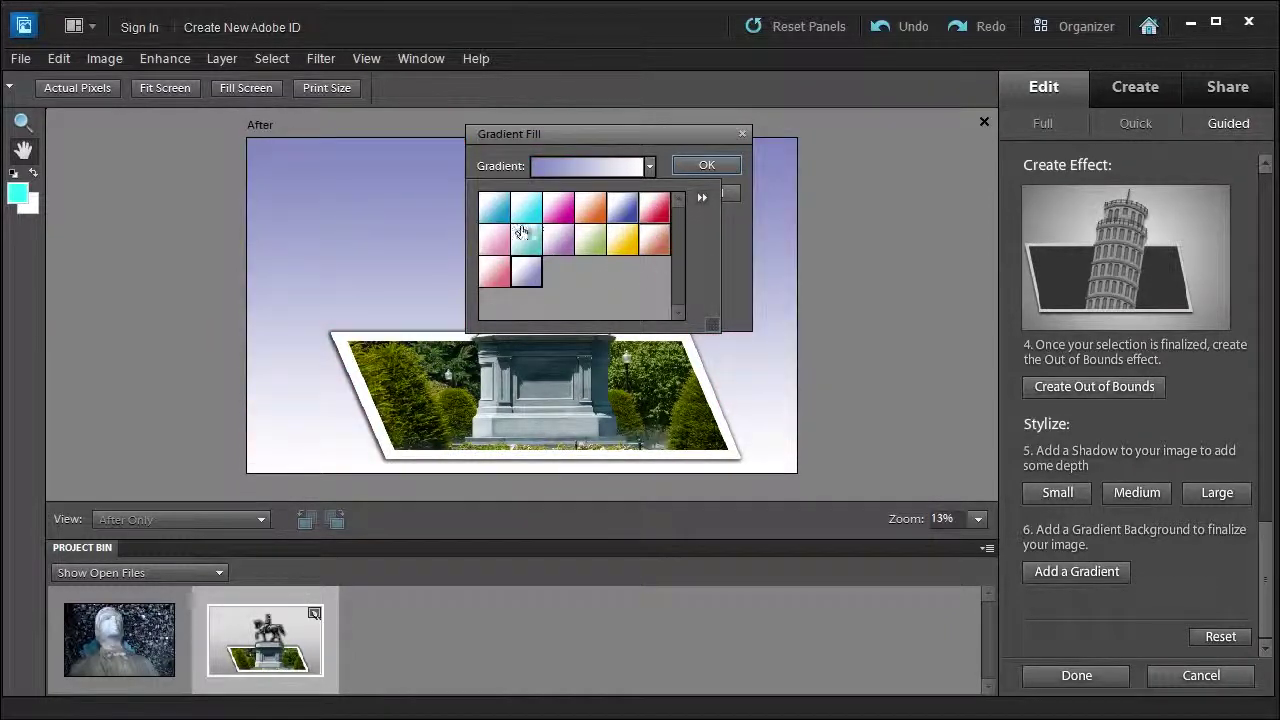
pyautogui.click(523, 236)
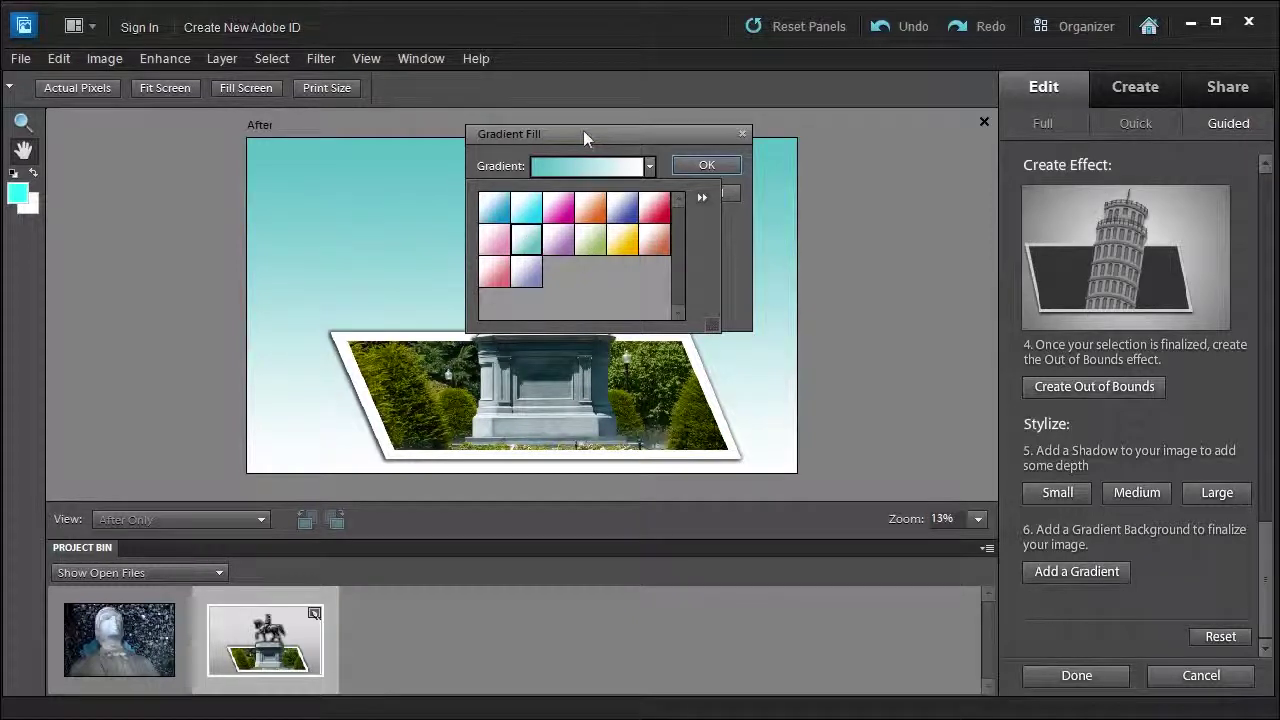
pyautogui.moveTo(583, 130); pyautogui.dragTo(857, 128)
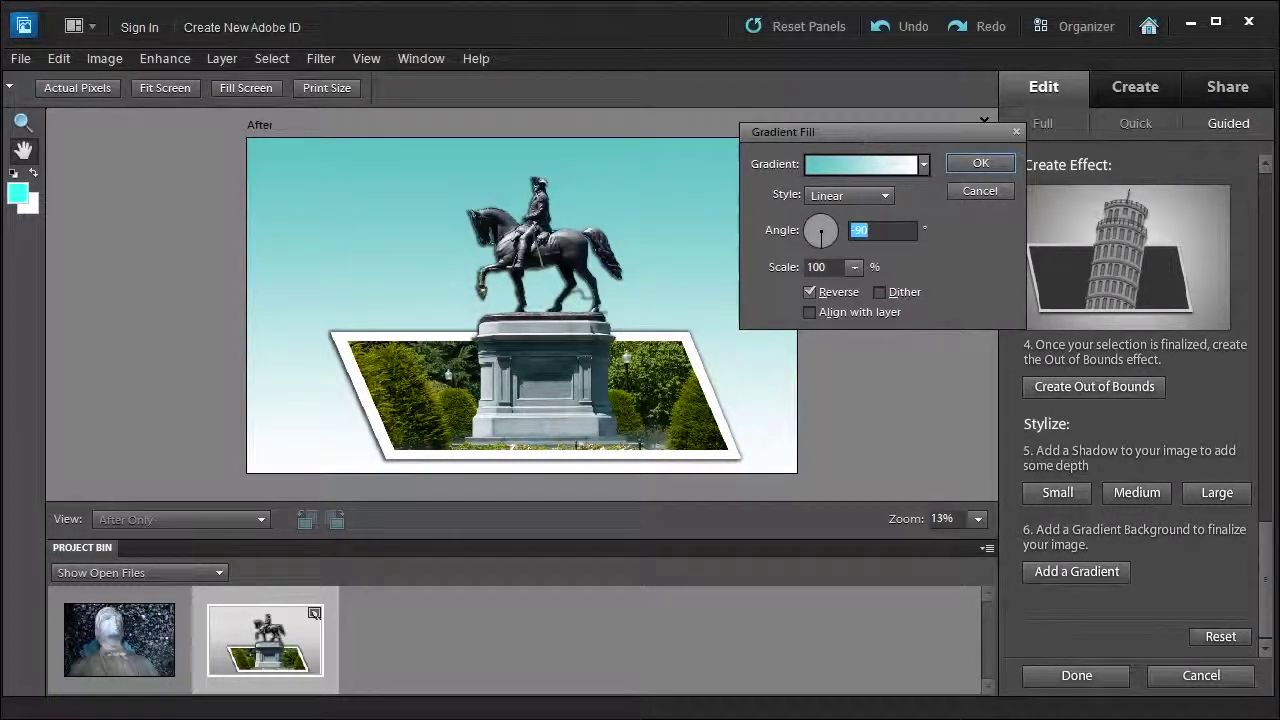
# Apply the Light Brown gradient preset to the background and reduce its scale to 81%.
pyautogui.click(923, 165)
pyautogui.click(930, 239)
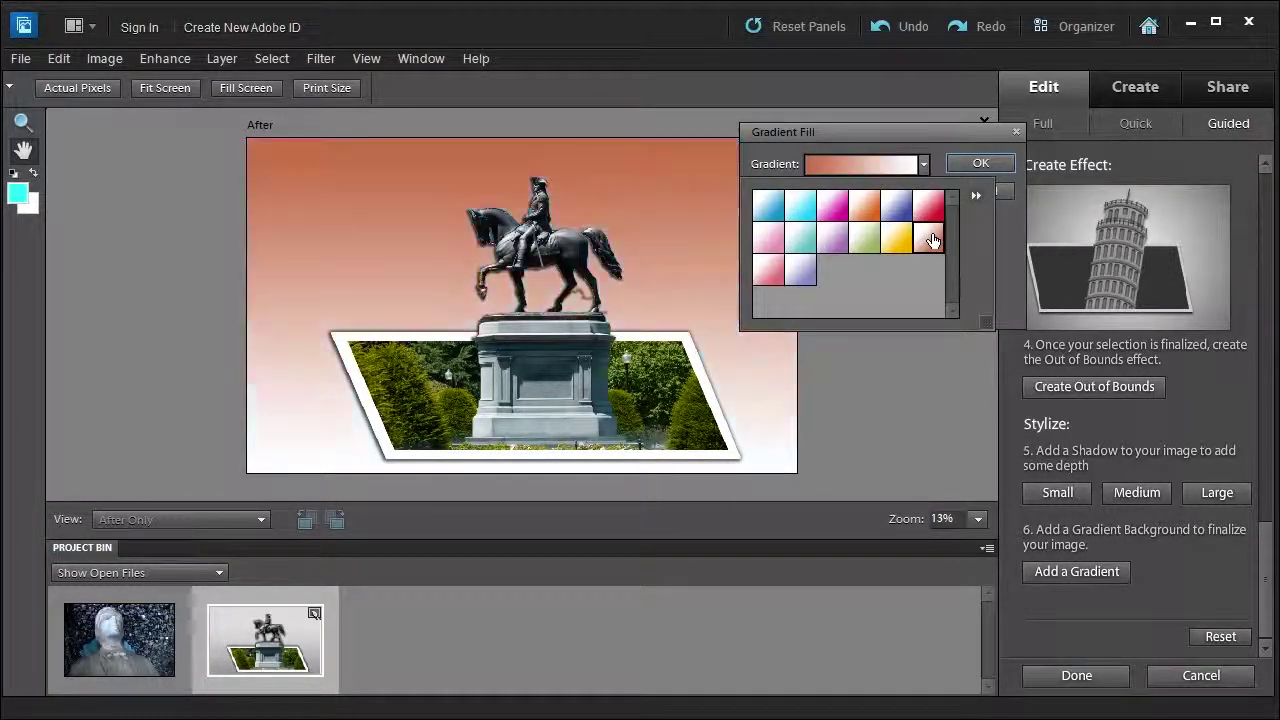
pyautogui.click(962, 166)
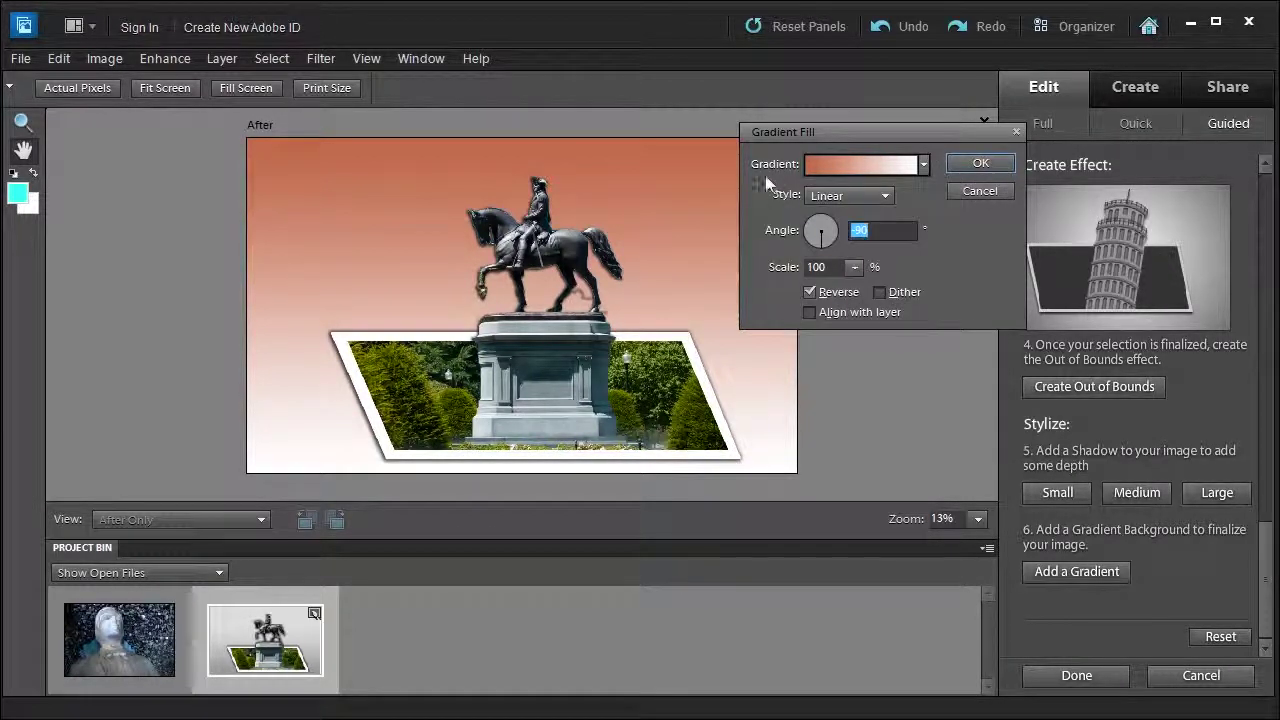
pyautogui.click(923, 165)
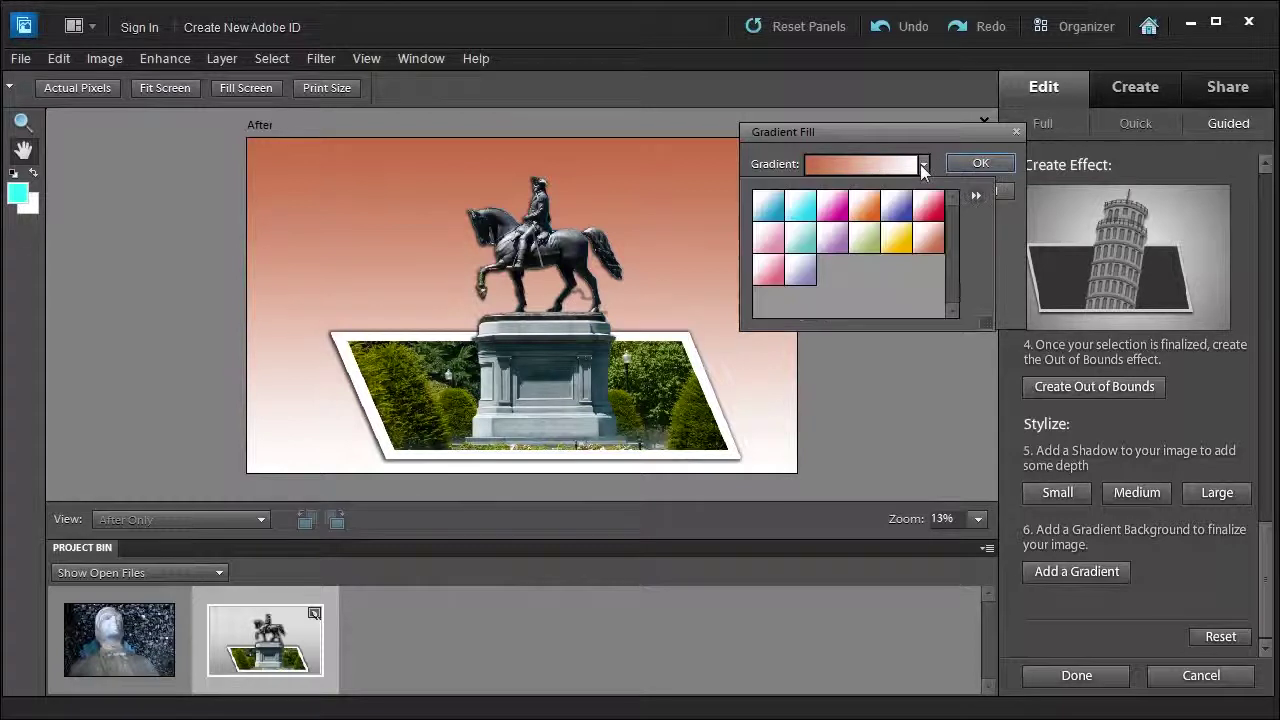
pyautogui.click(975, 195)
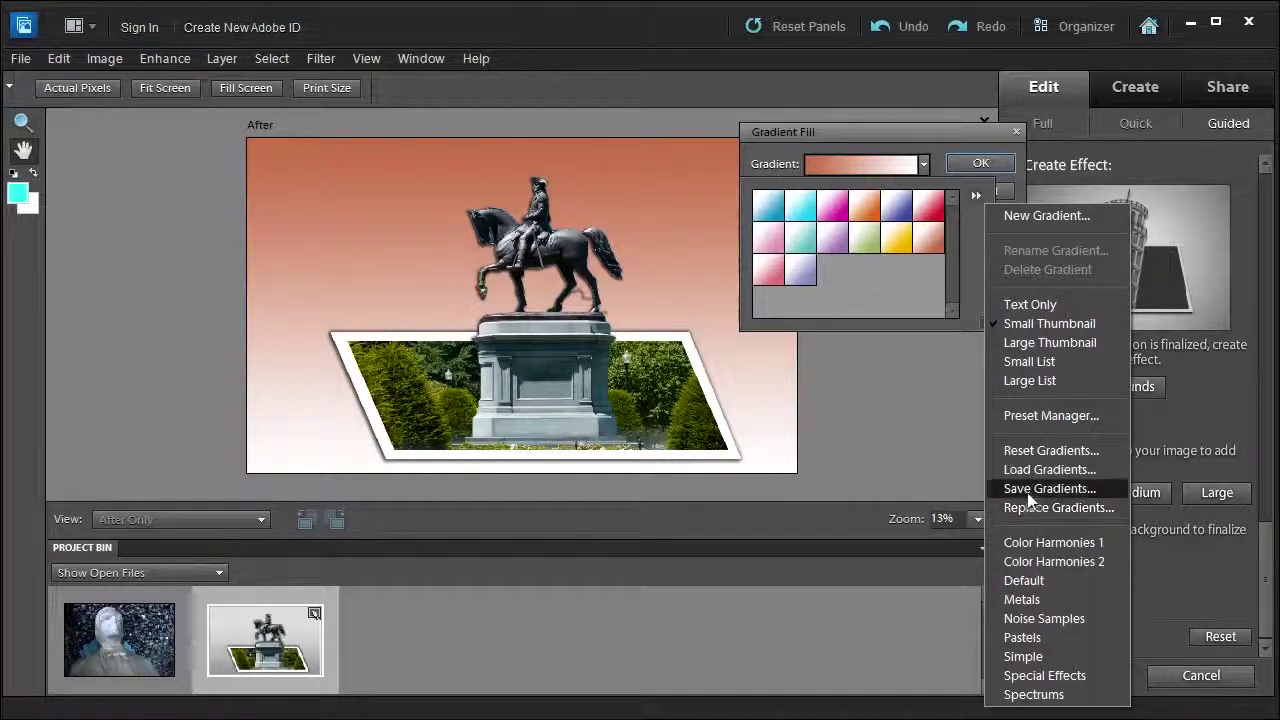
pyautogui.click(910, 132)
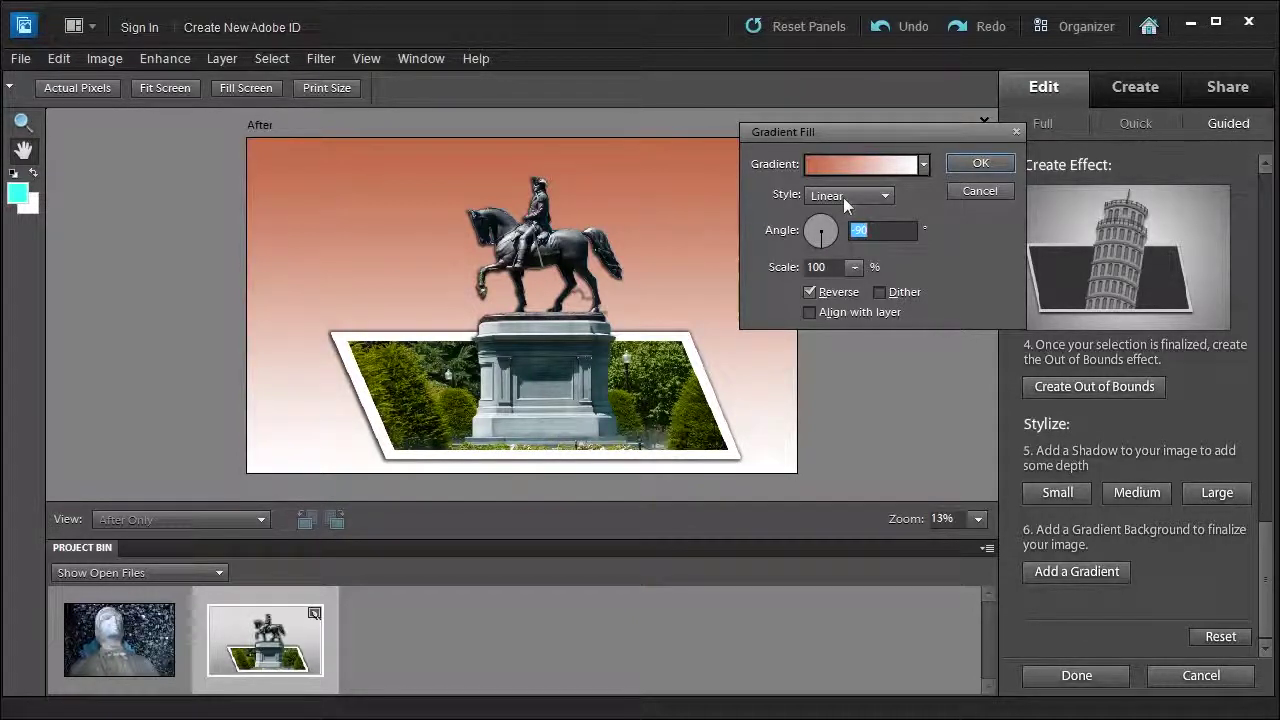
pyautogui.click(854, 267)
pyautogui.moveTo(853, 289)
pyautogui.mouseDown()
pyautogui.moveTo(883, 290)
pyautogui.moveTo(817, 286)
pyautogui.moveTo(840, 290)
pyautogui.mouseUp()
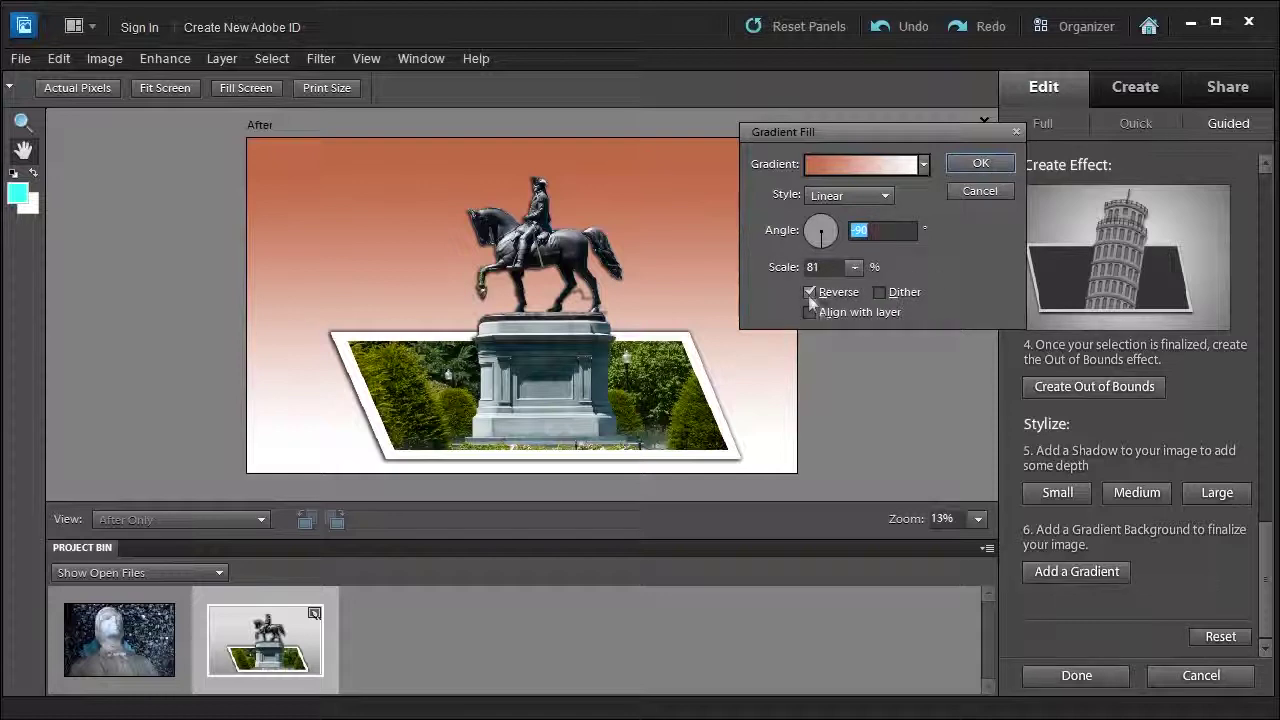
# Confirm the Light Brown gradient, finish the Out of Bounds edit, and show Before & After - Horizontal.
pyautogui.click(966, 168)
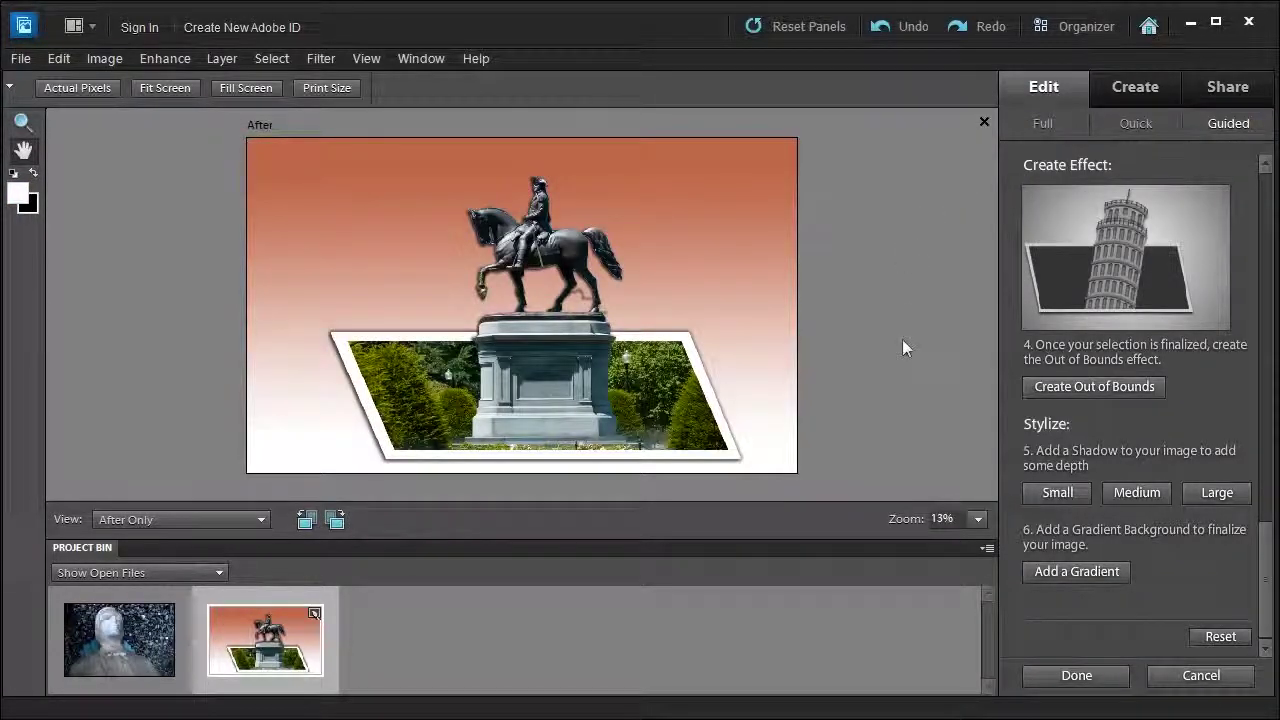
pyautogui.click(1076, 676)
pyautogui.click(168, 518)
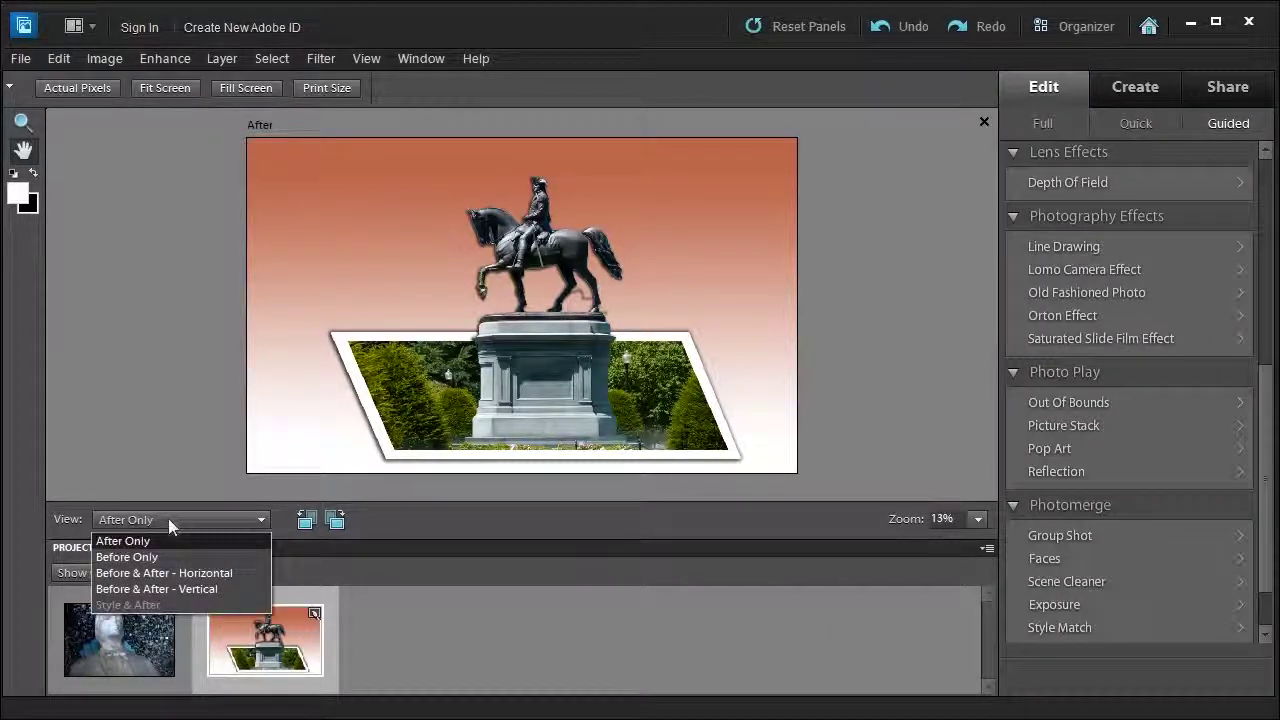
pyautogui.click(159, 572)
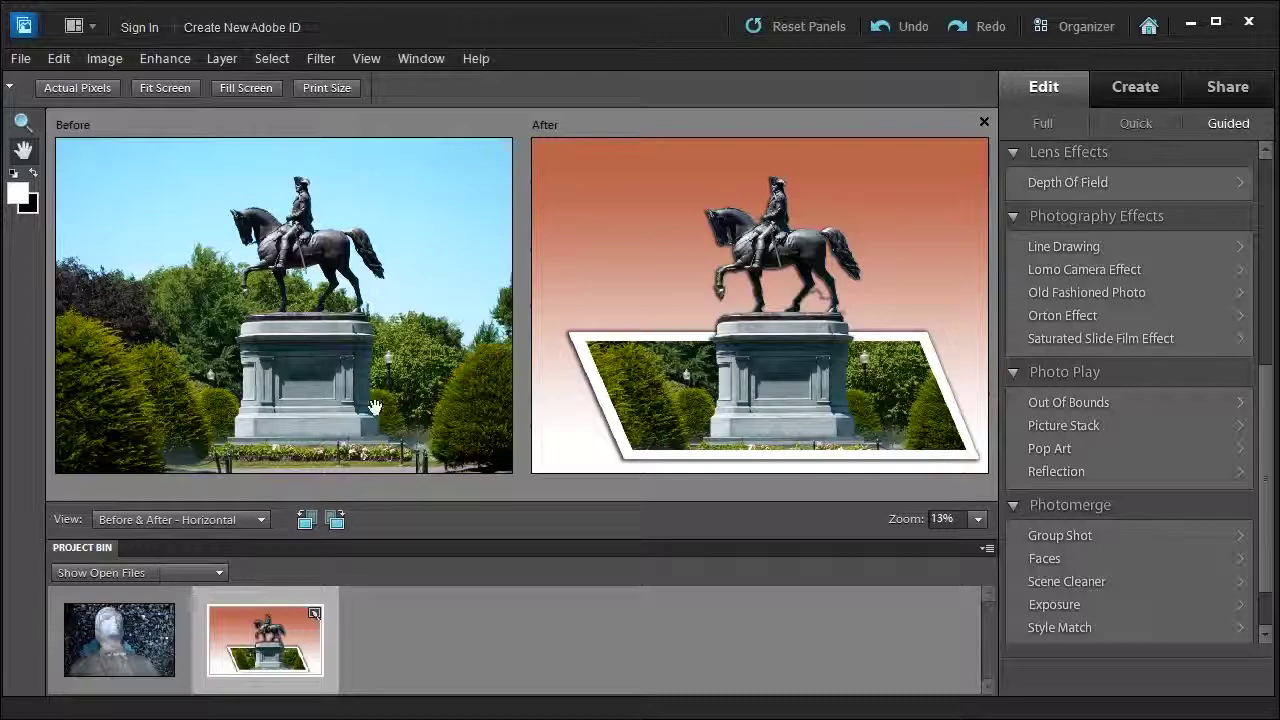